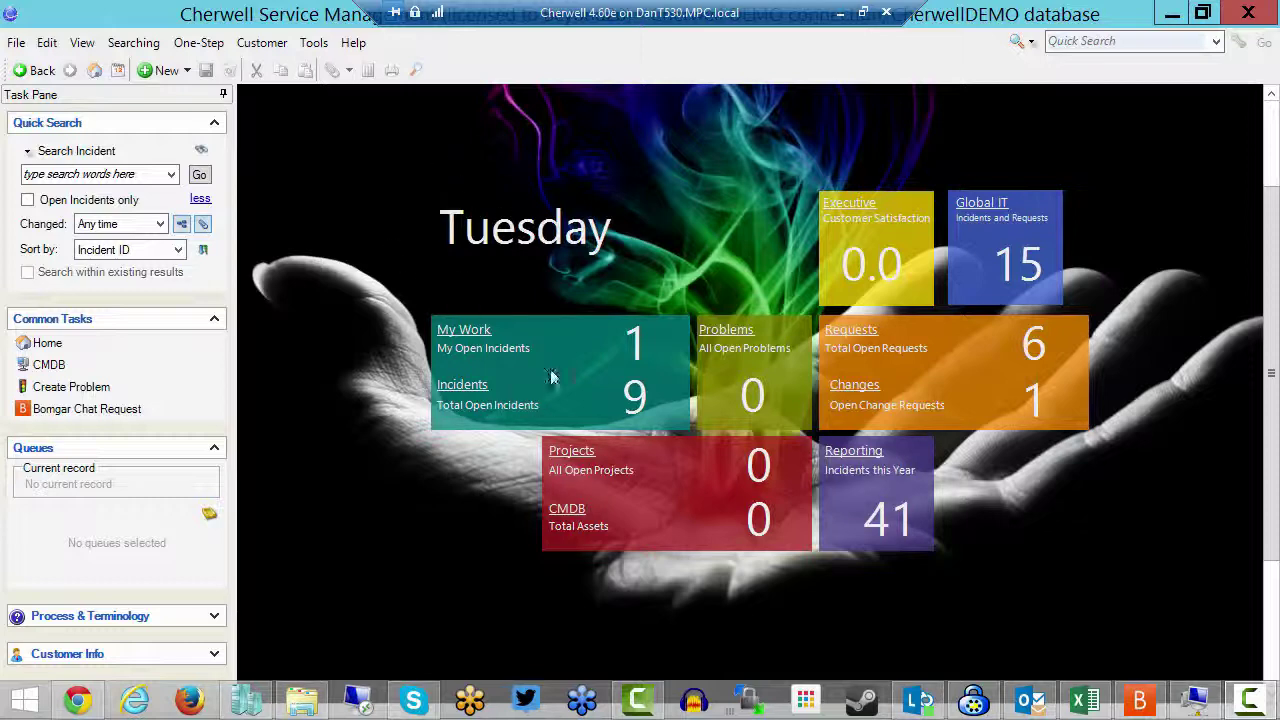
Open the One-Step Action Manager and set its association to Incident.
left_click(199, 43)
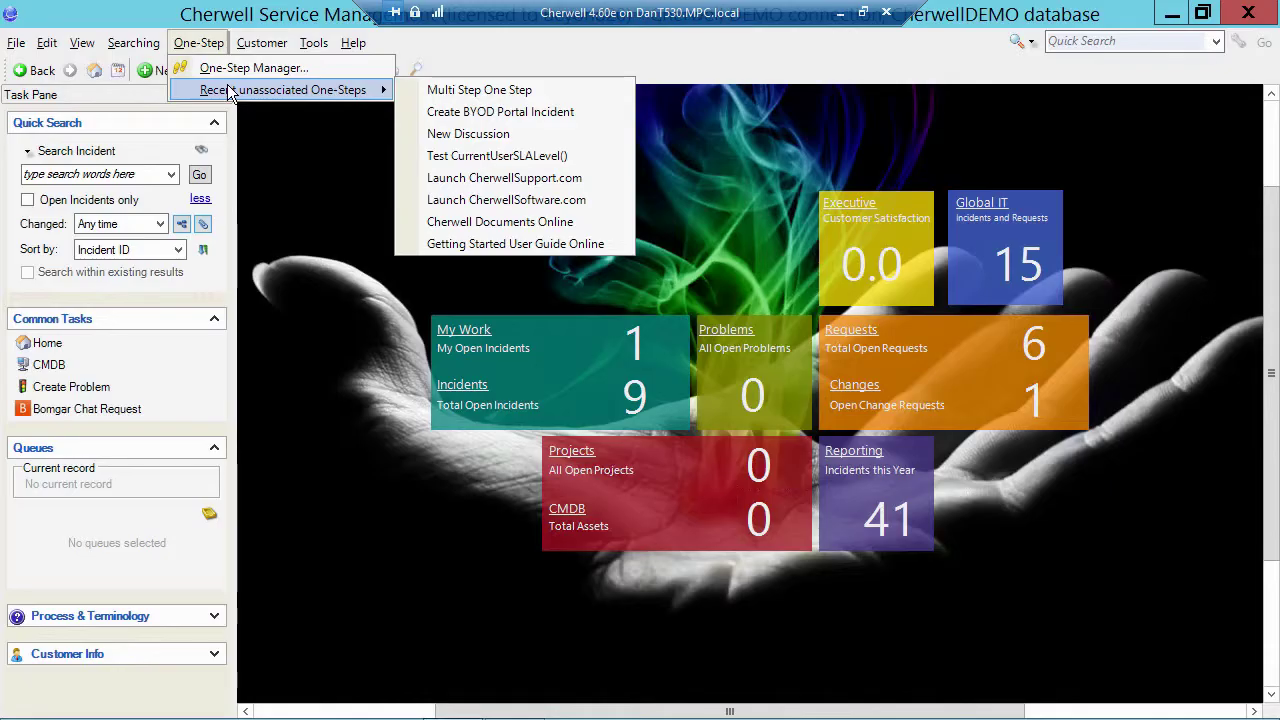
left_click(232, 67)
left_click(412, 95)
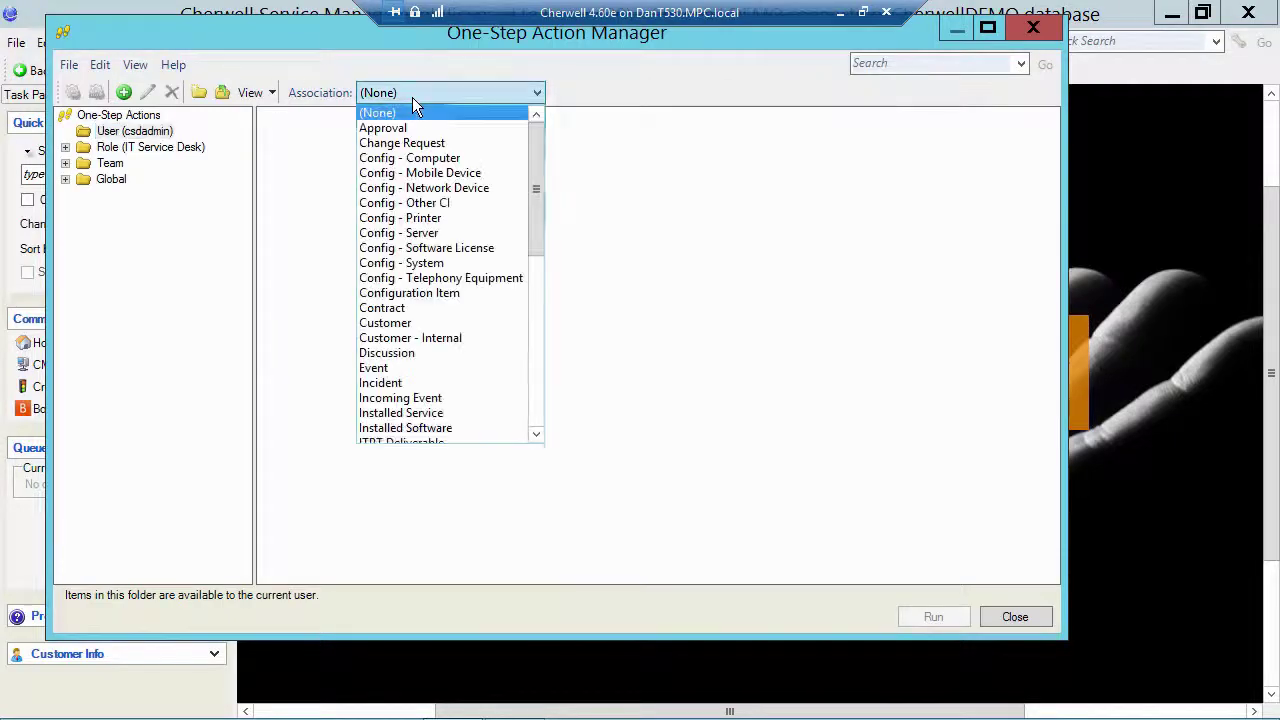
left_click(396, 383)
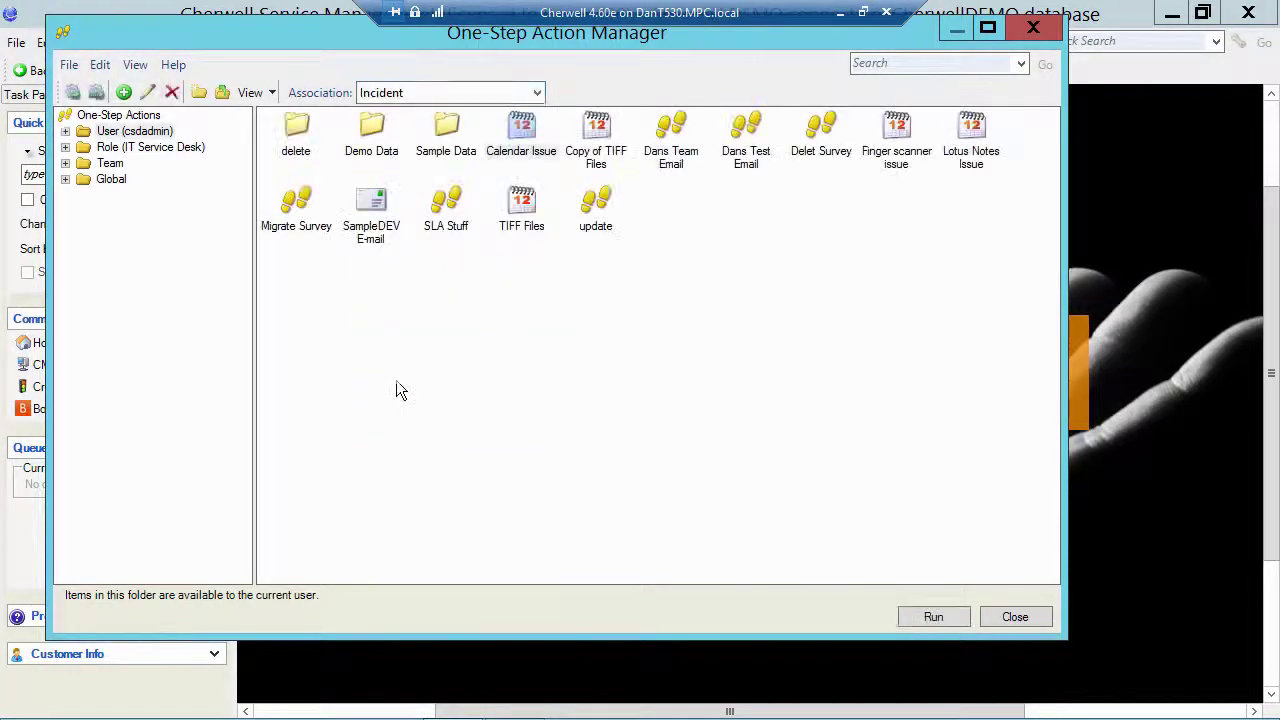
Open the Multi One Step action in the global BeyondCherwell folder for editing.
left_click(89, 180)
left_click(65, 179)
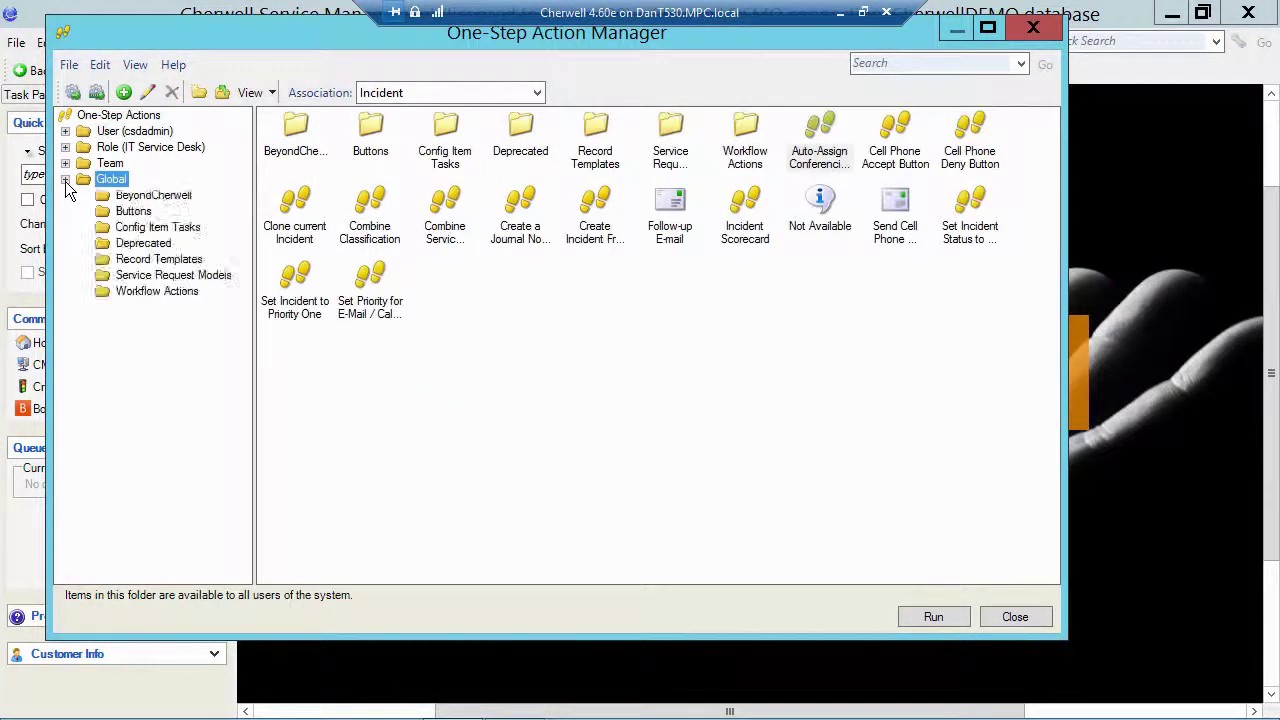
left_click(112, 198)
left_click(296, 128)
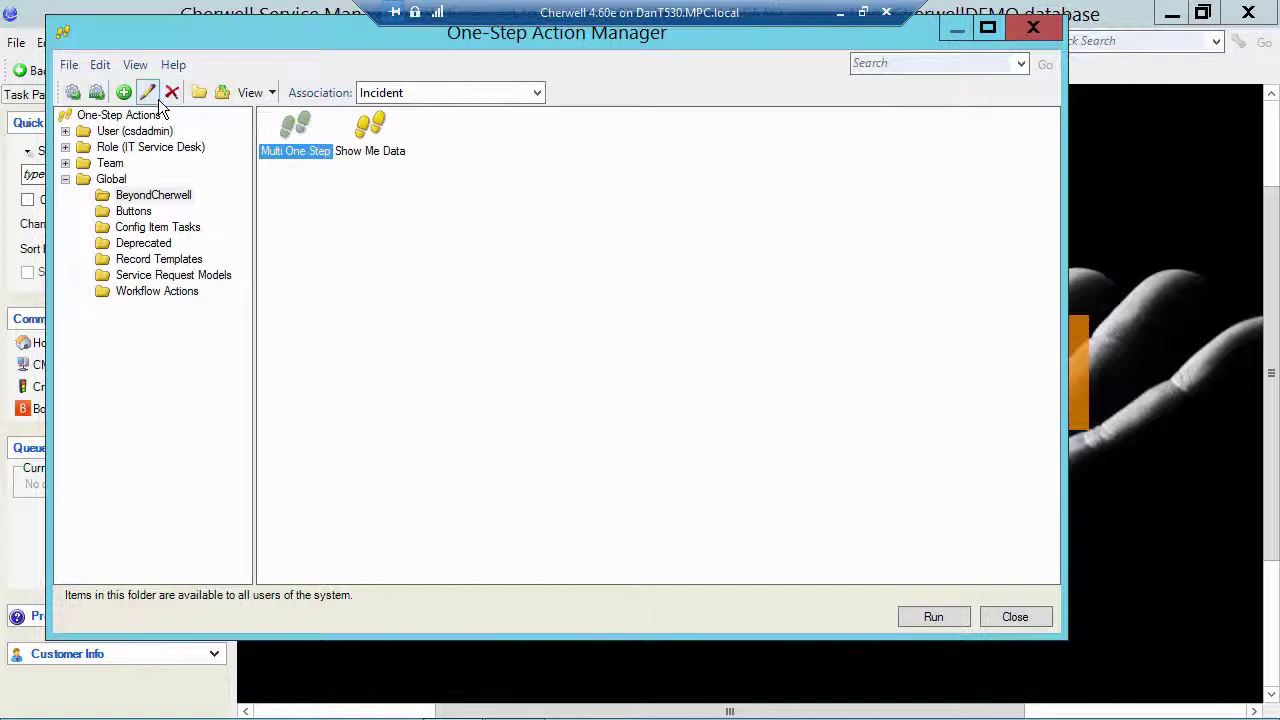
right_click(296, 122)
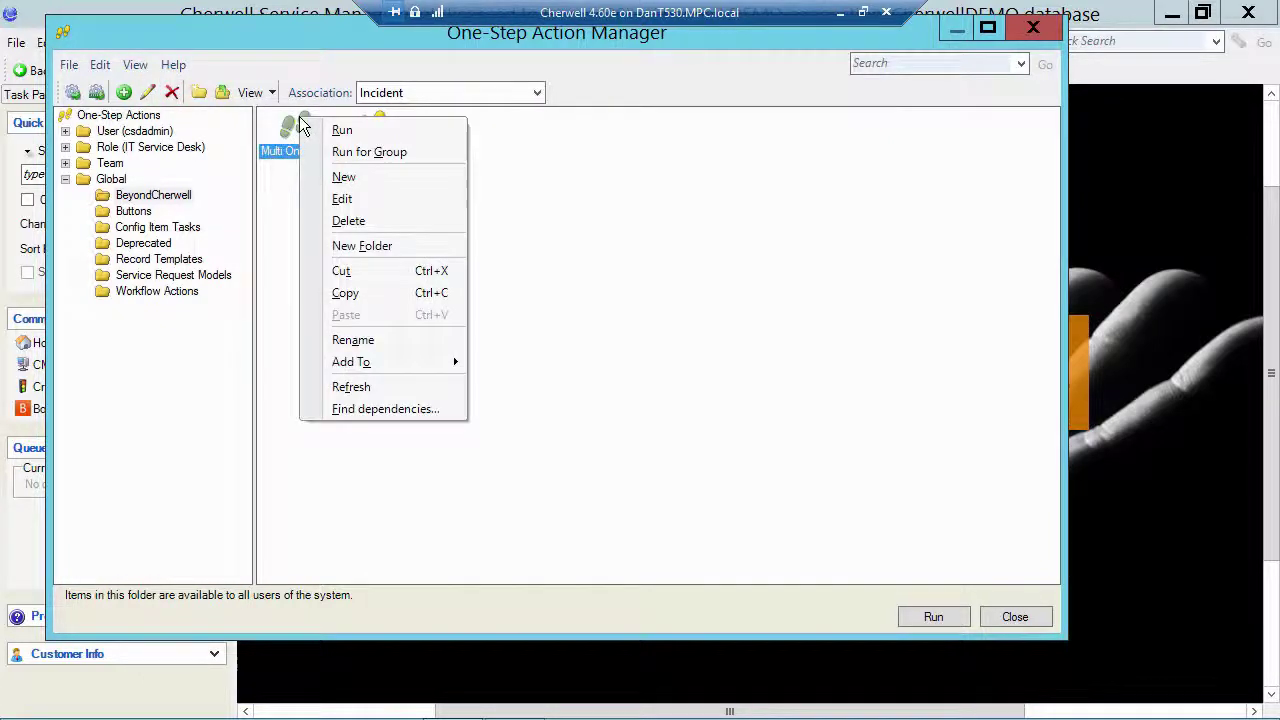
left_click(342, 198)
left_click_drag(488, 102, 391, 81)
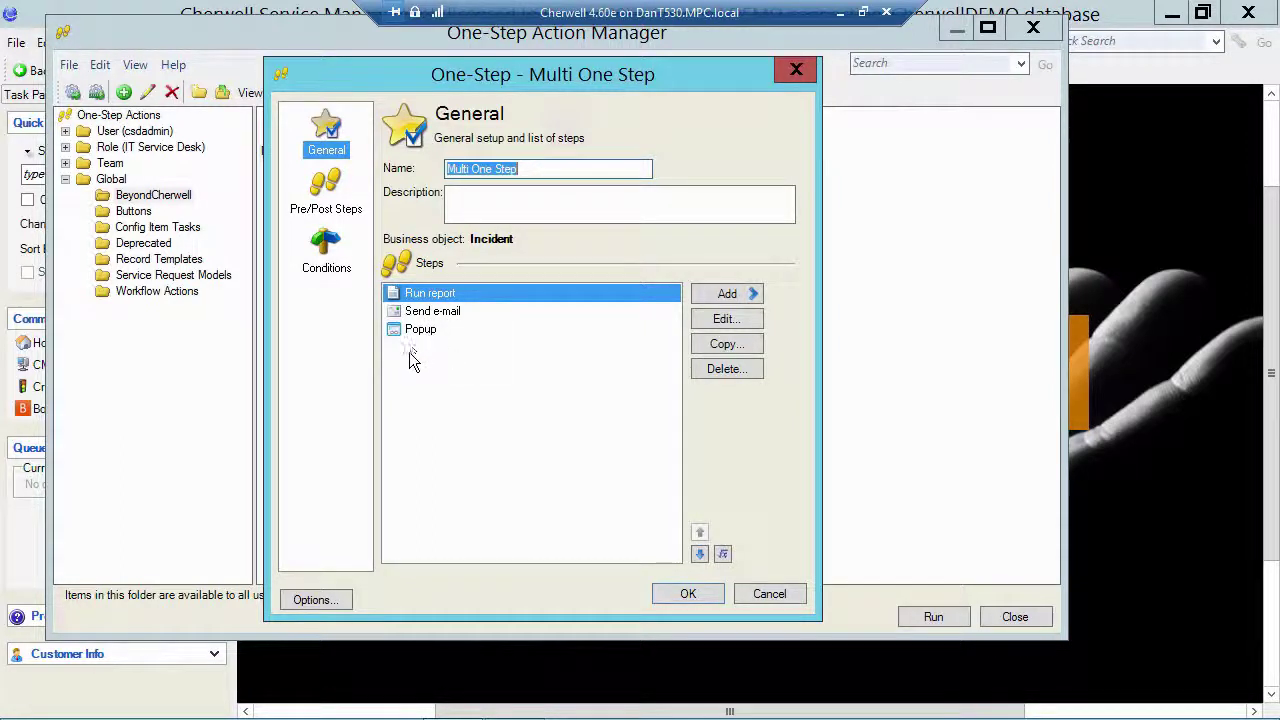
Review the action types that can be added to the One-Step and open its Run report step.
left_click(728, 294)
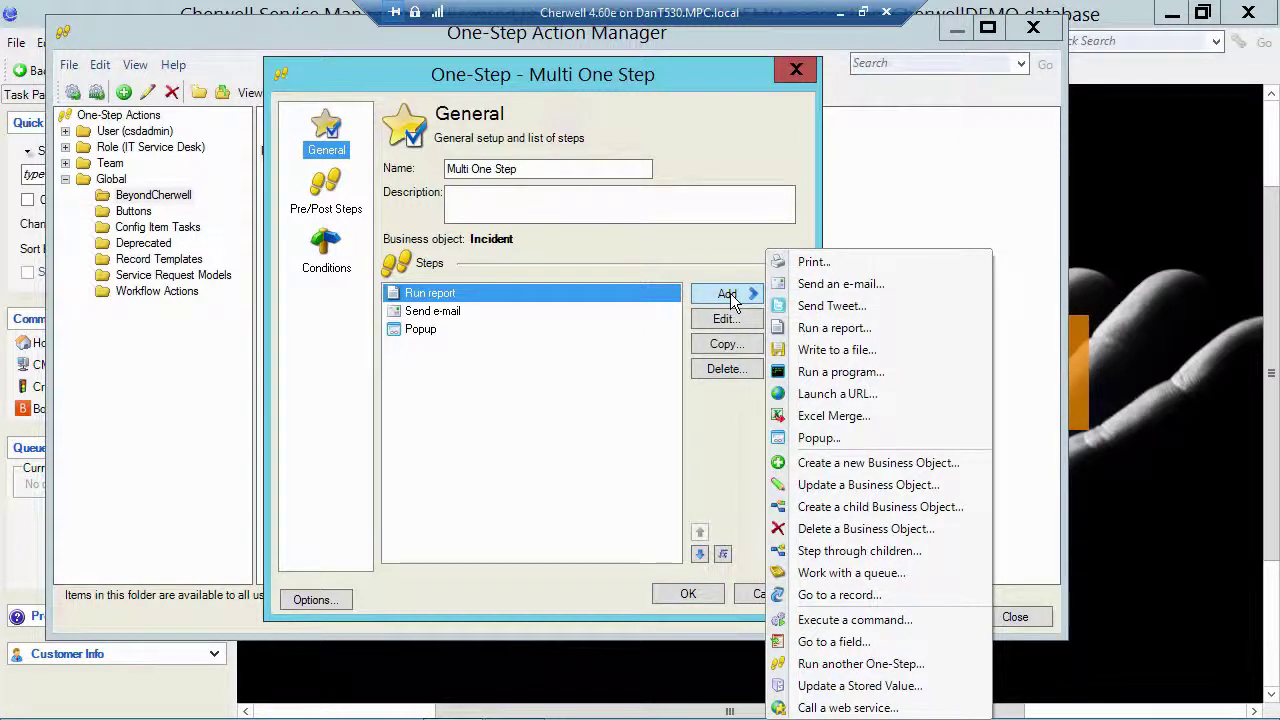
left_click(553, 412)
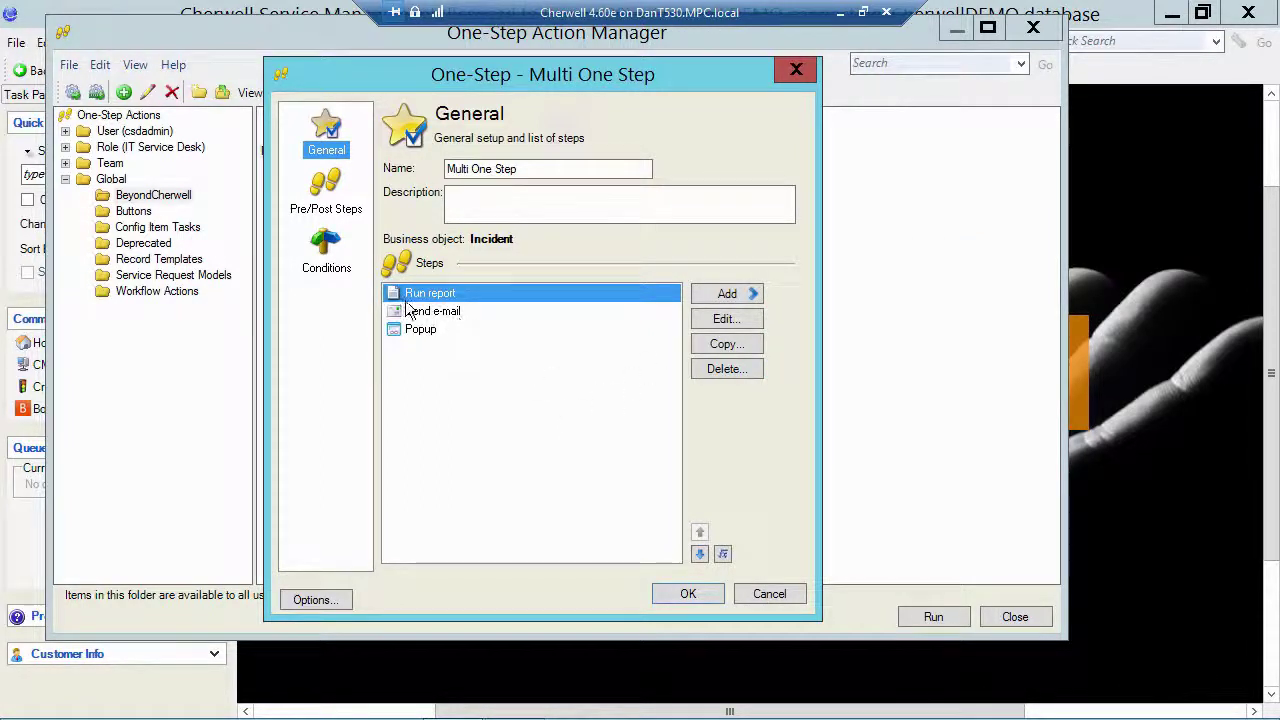
left_click(726, 320)
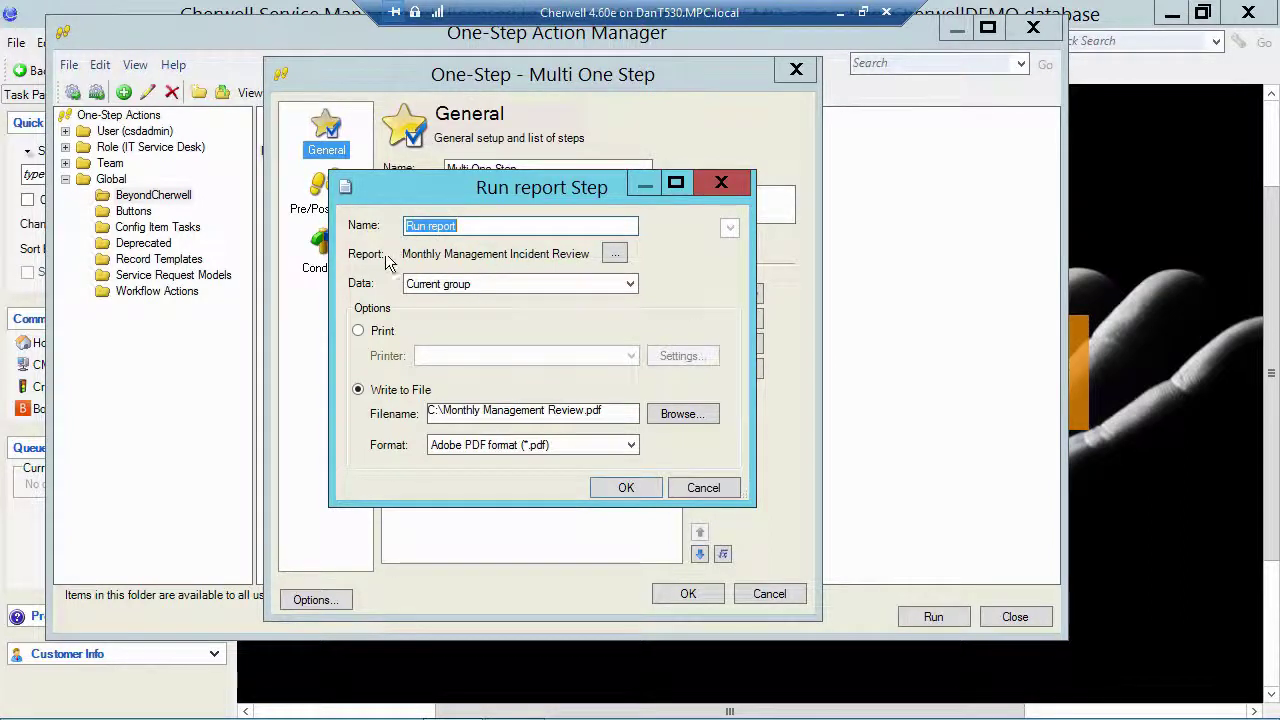
View the Monthly Reports available for the Run report step and locate Monthly Management Incident Review, keeping the current report selection.
left_click(617, 256)
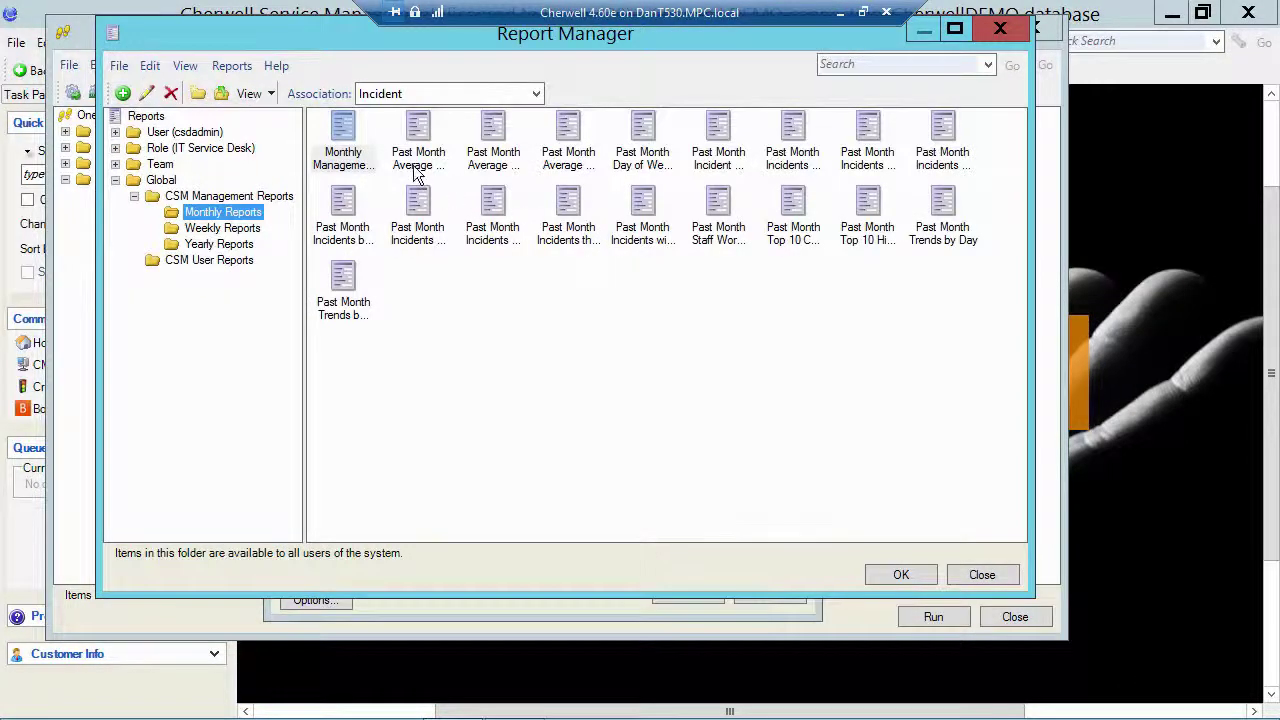
left_click(345, 128)
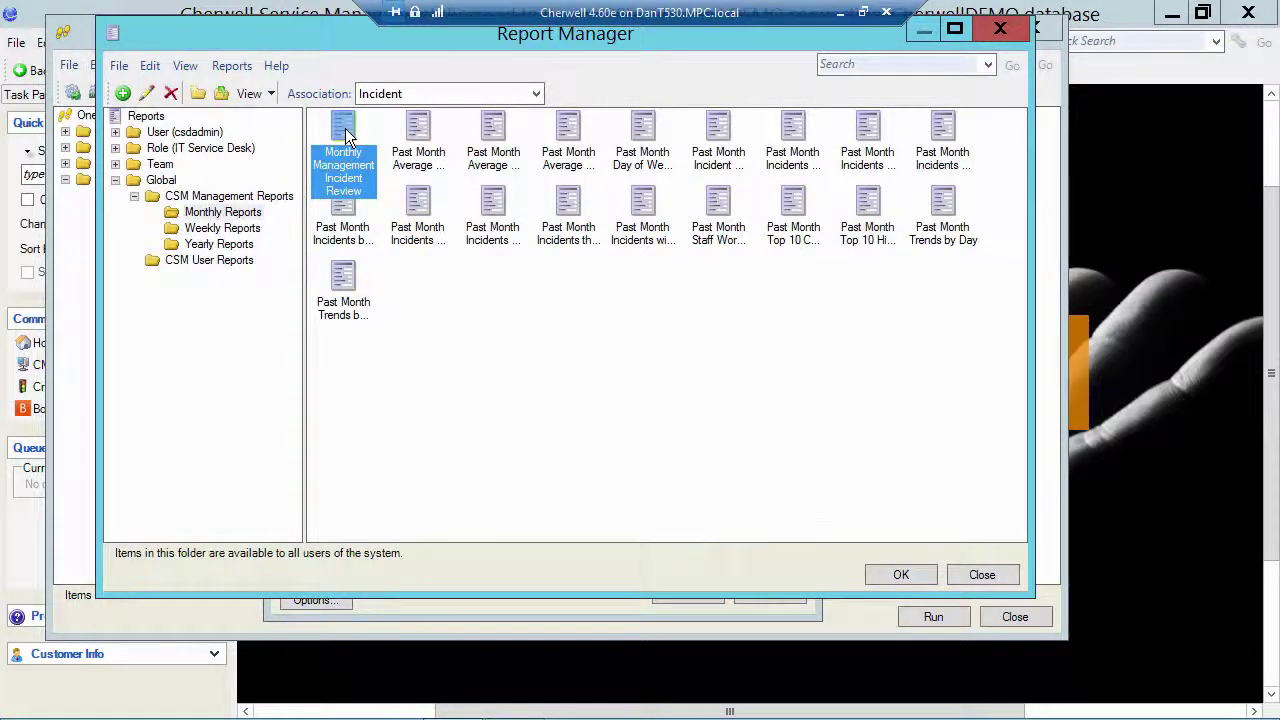
left_click(969, 569)
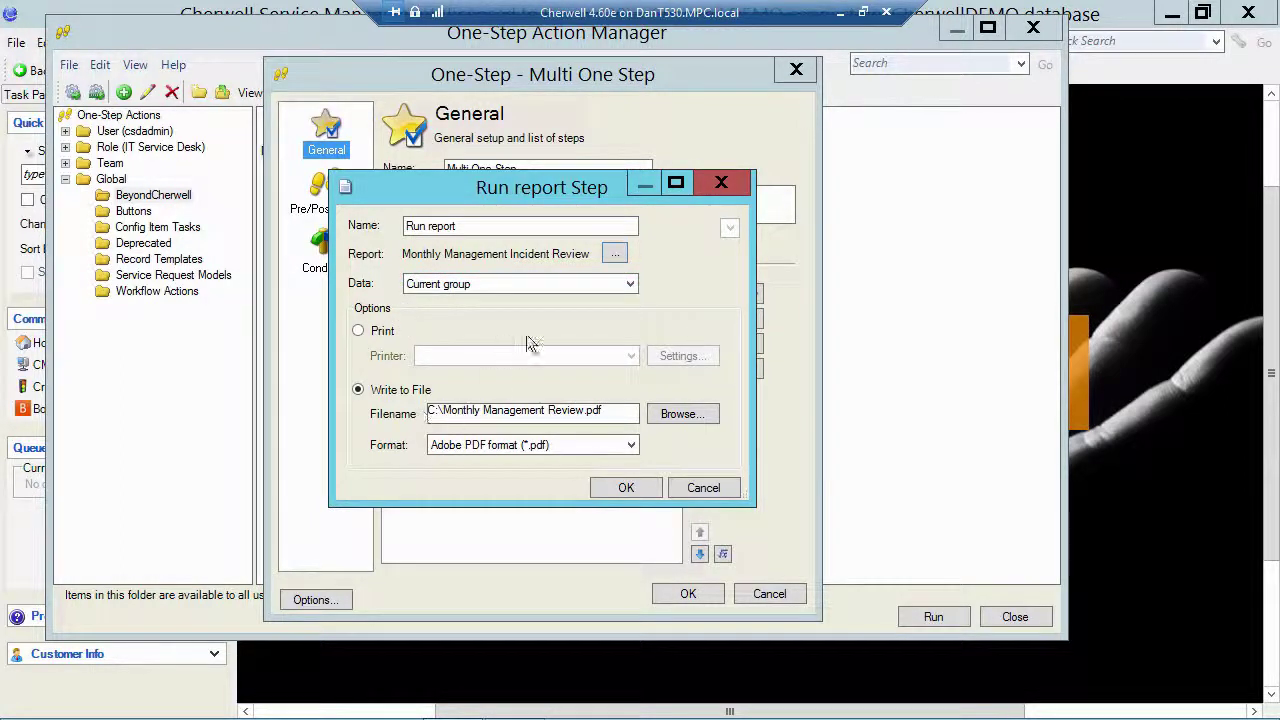
Review the data source choices of the Run report step and close it, keeping its settings.
left_click(631, 283)
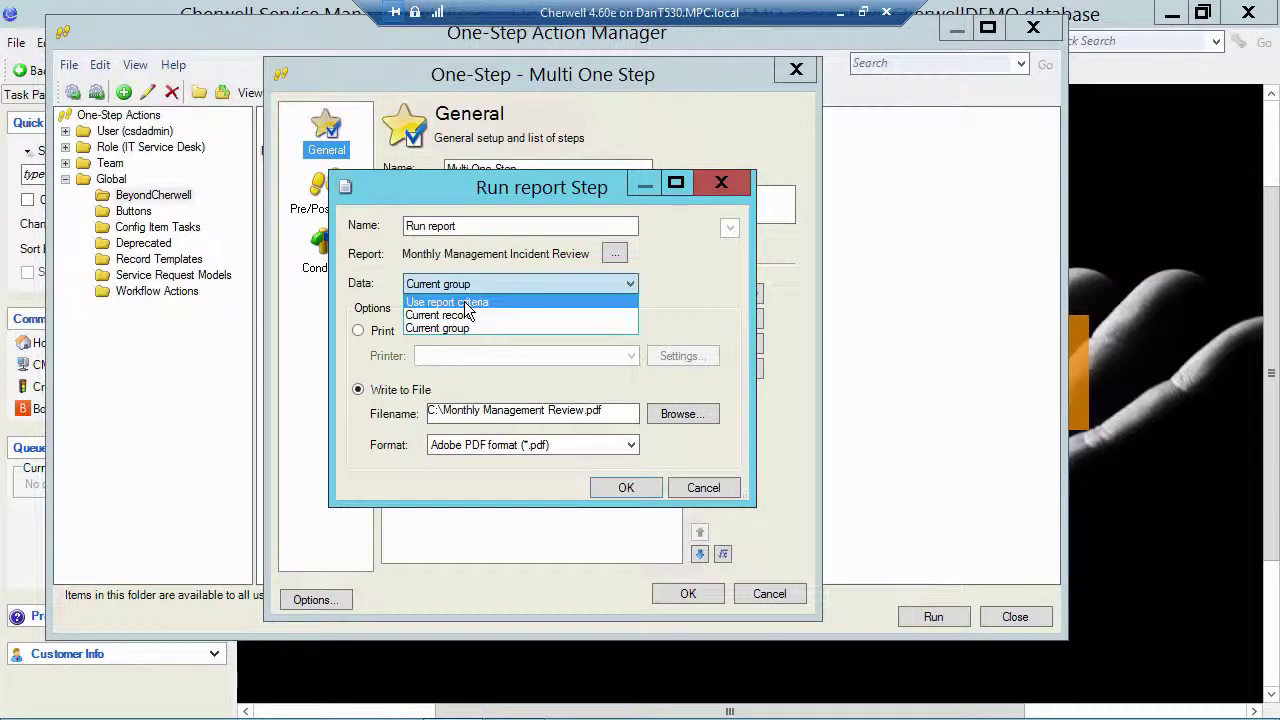
left_click(695, 258)
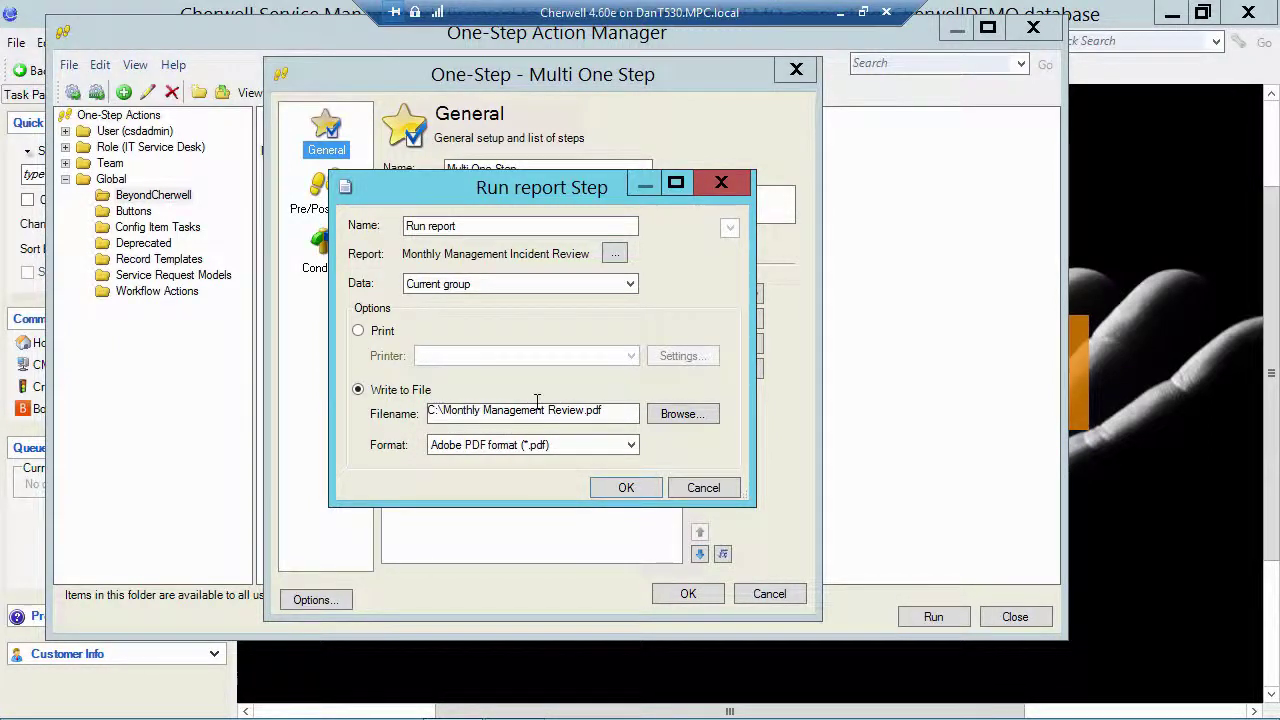
left_click(626, 488)
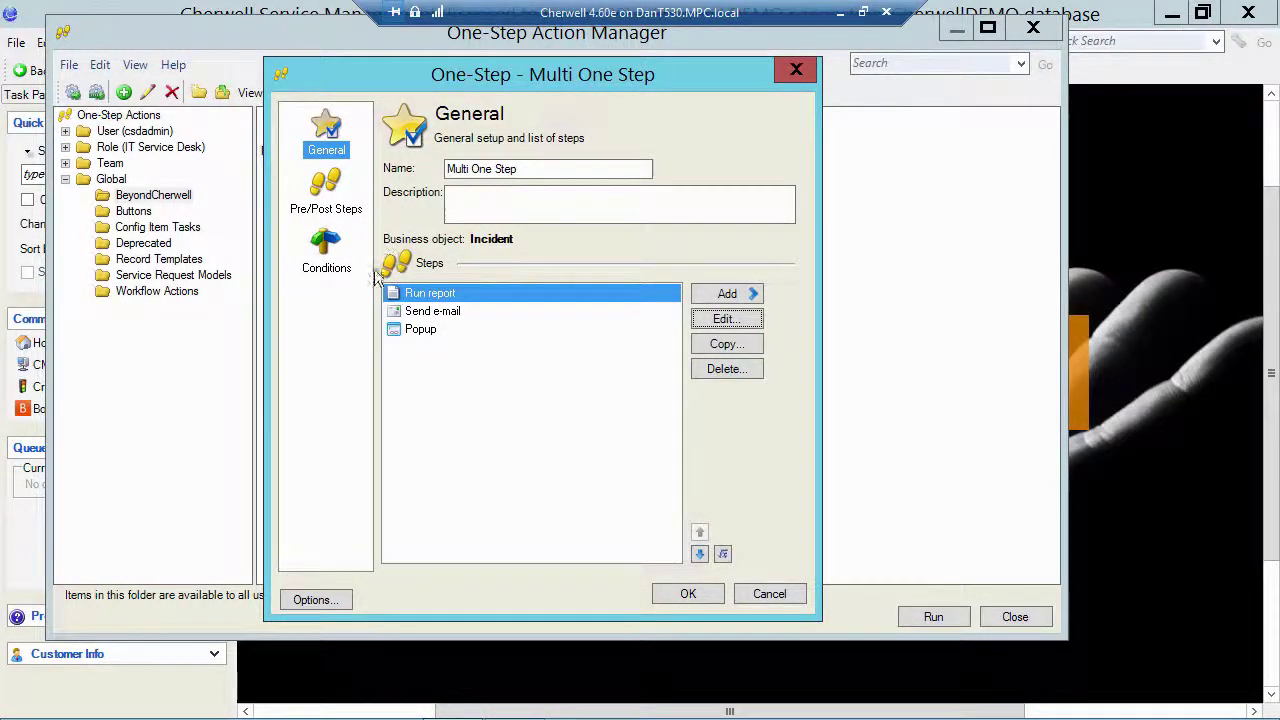
Open the Send e-mail step and view the Teams available as recipients in the address book without adding any.
left_click(408, 316)
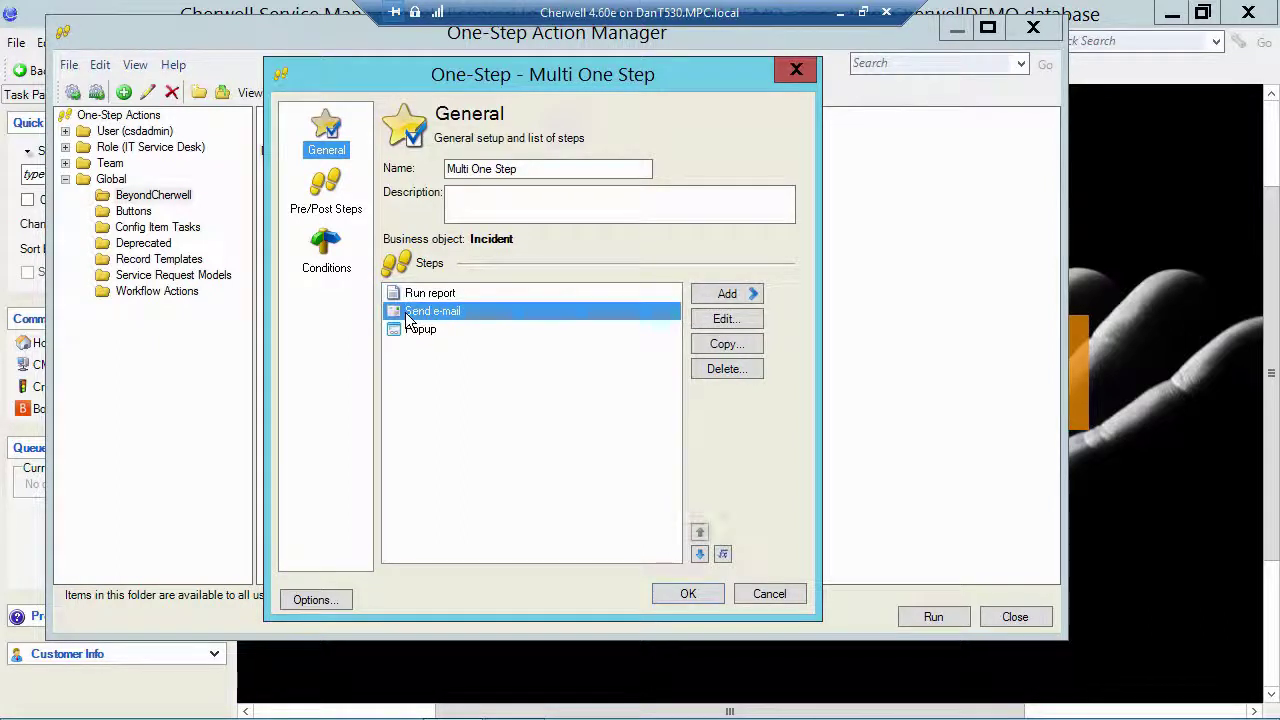
left_click(703, 322)
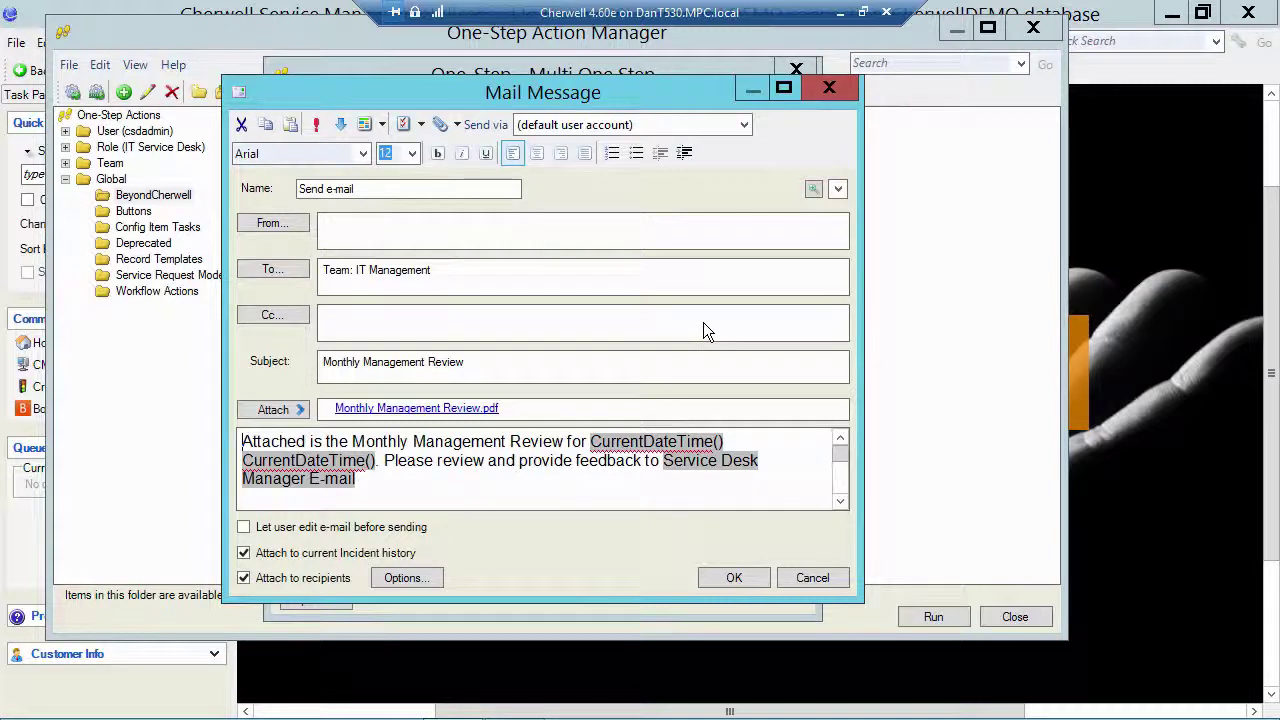
left_click(285, 271)
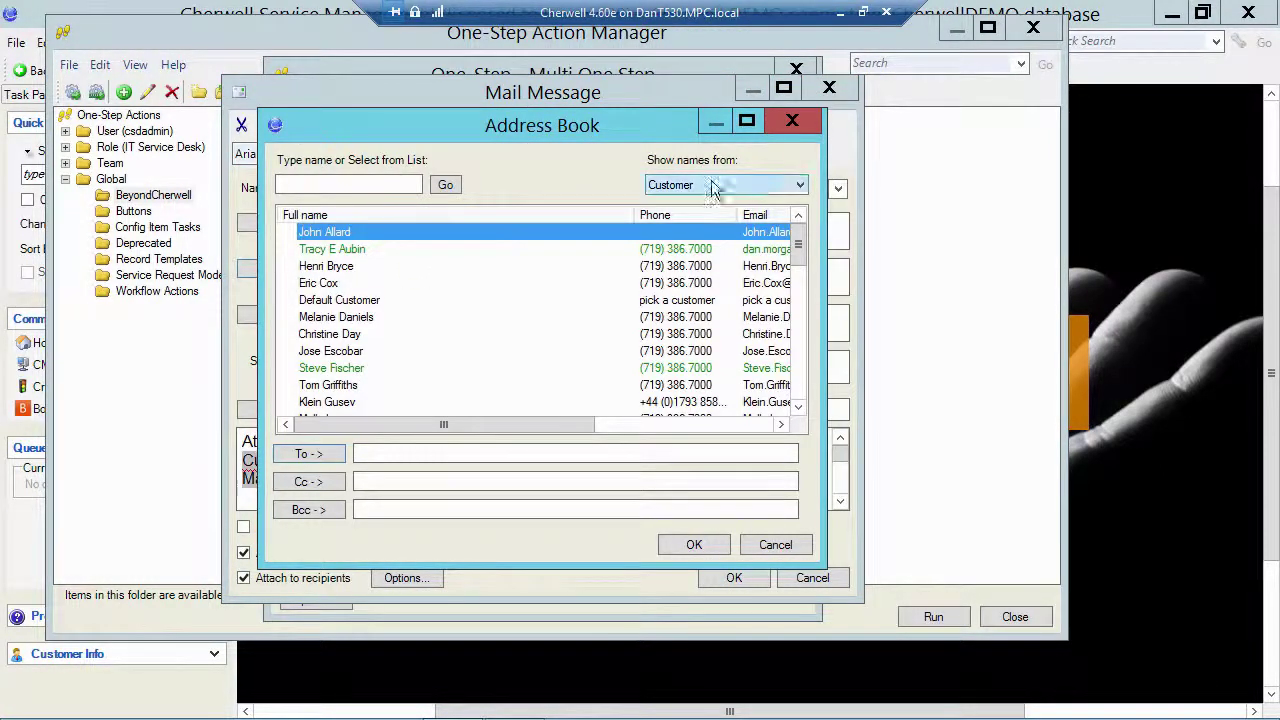
left_click(799, 186)
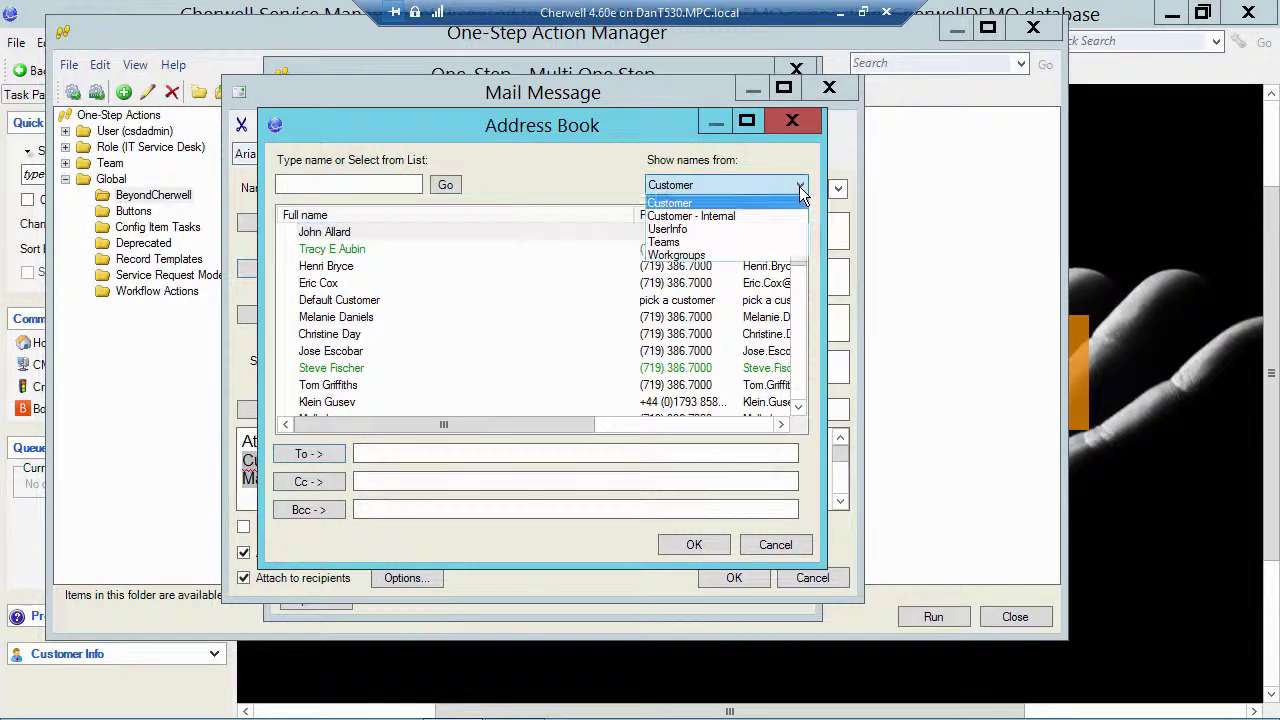
left_click(665, 242)
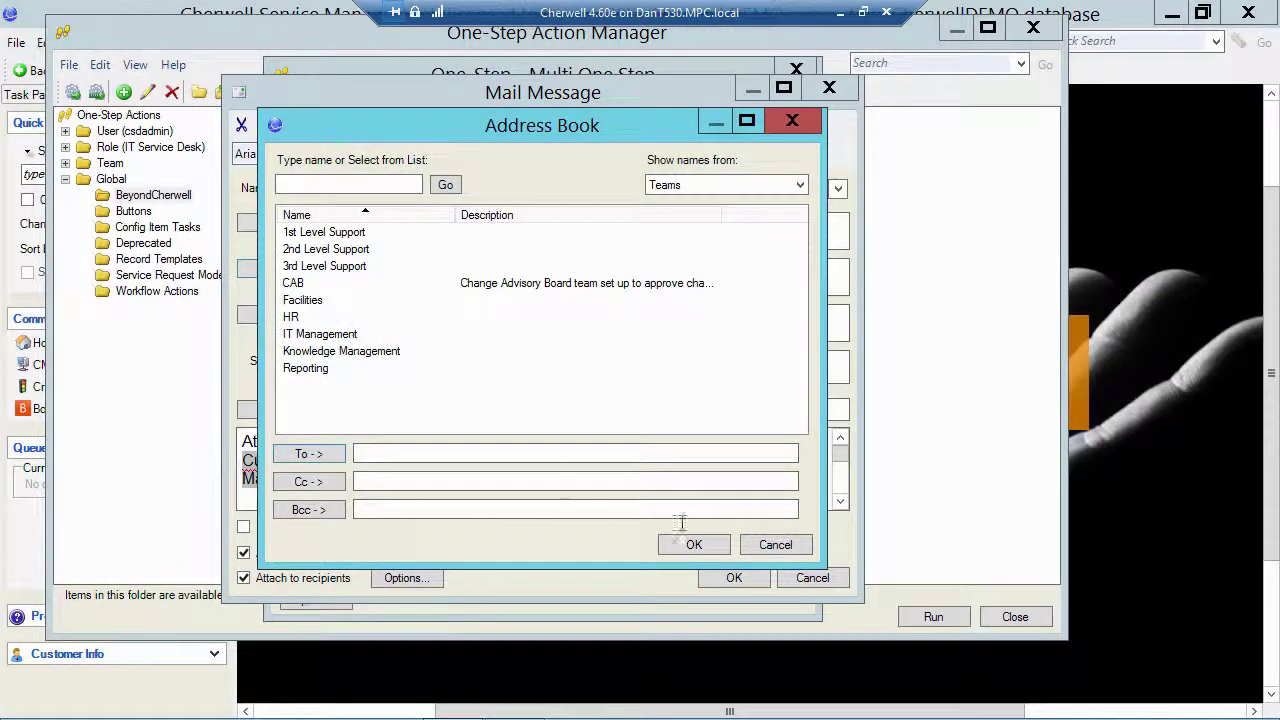
left_click(770, 542)
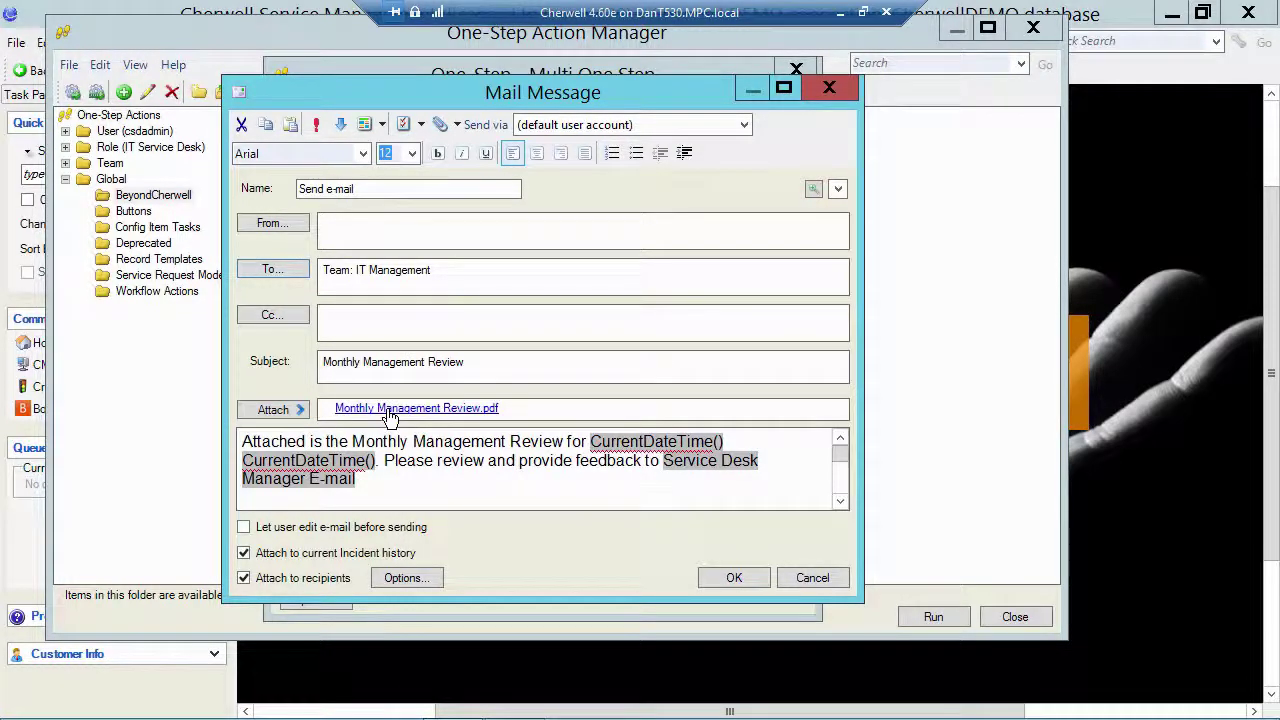
Browse the C: drive for the Monthly Management Review file used as the e-mail's attachment.
left_click(456, 125)
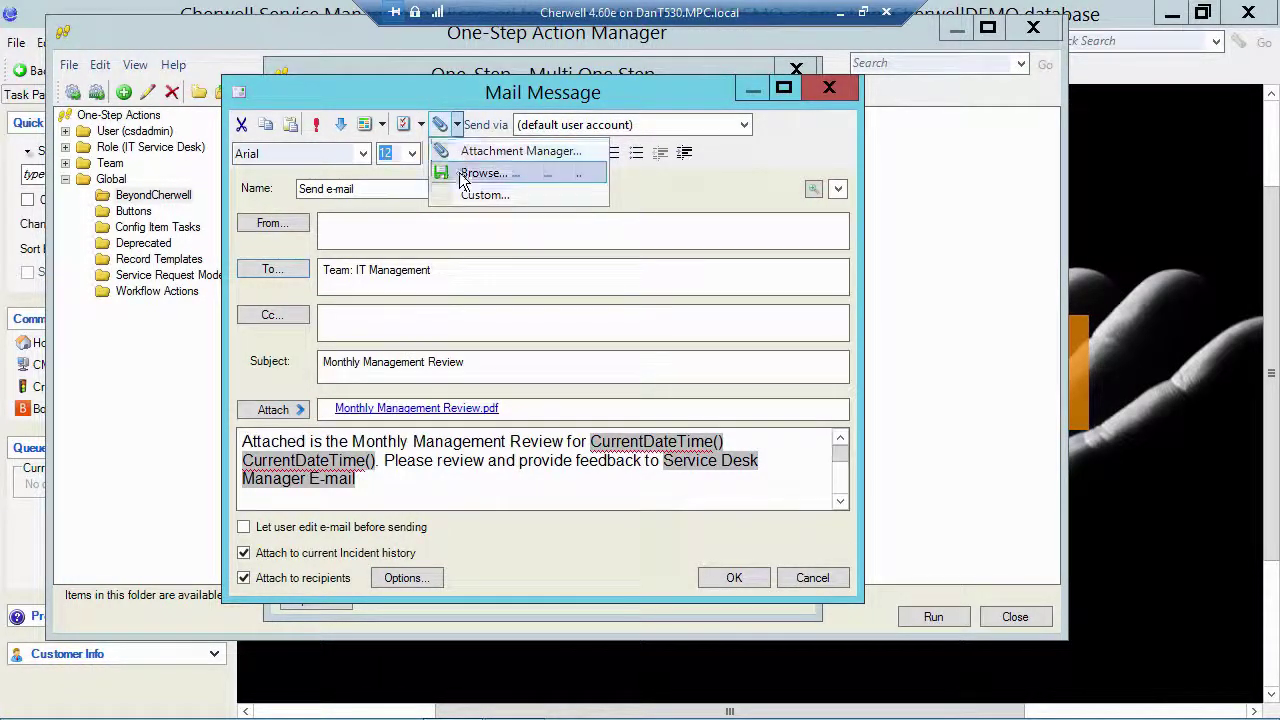
left_click(463, 176)
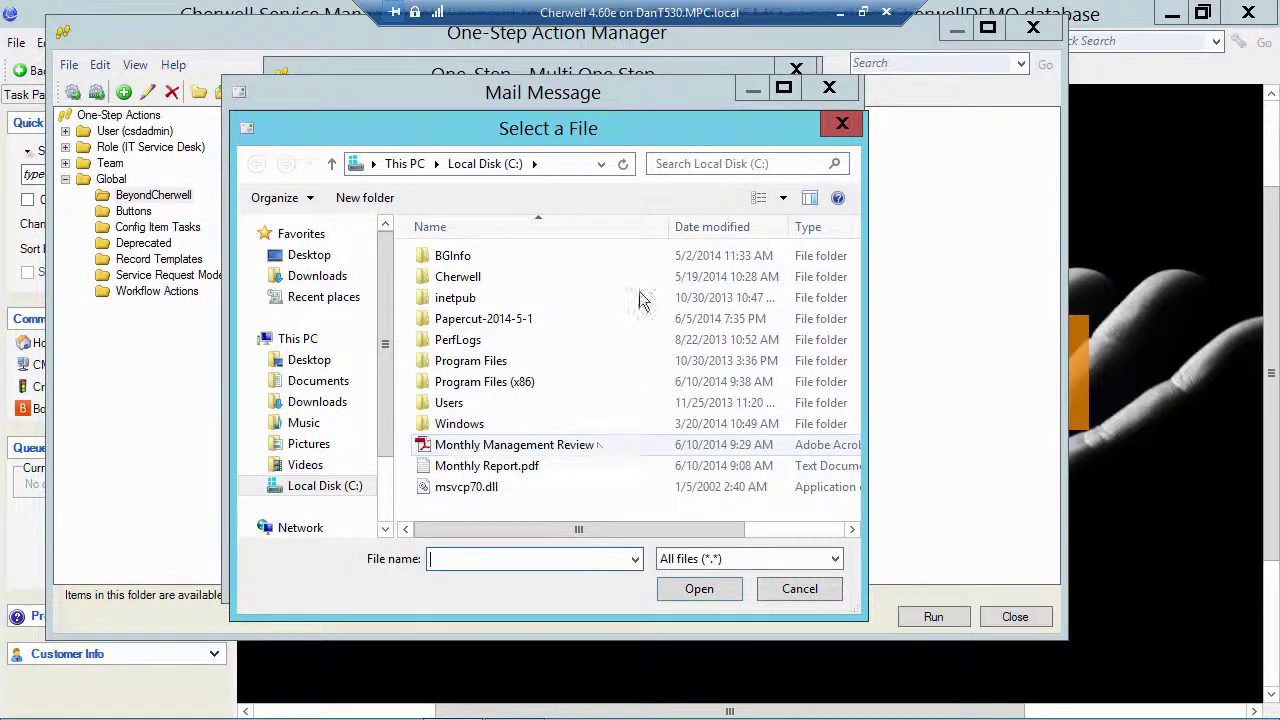
left_click(450, 445)
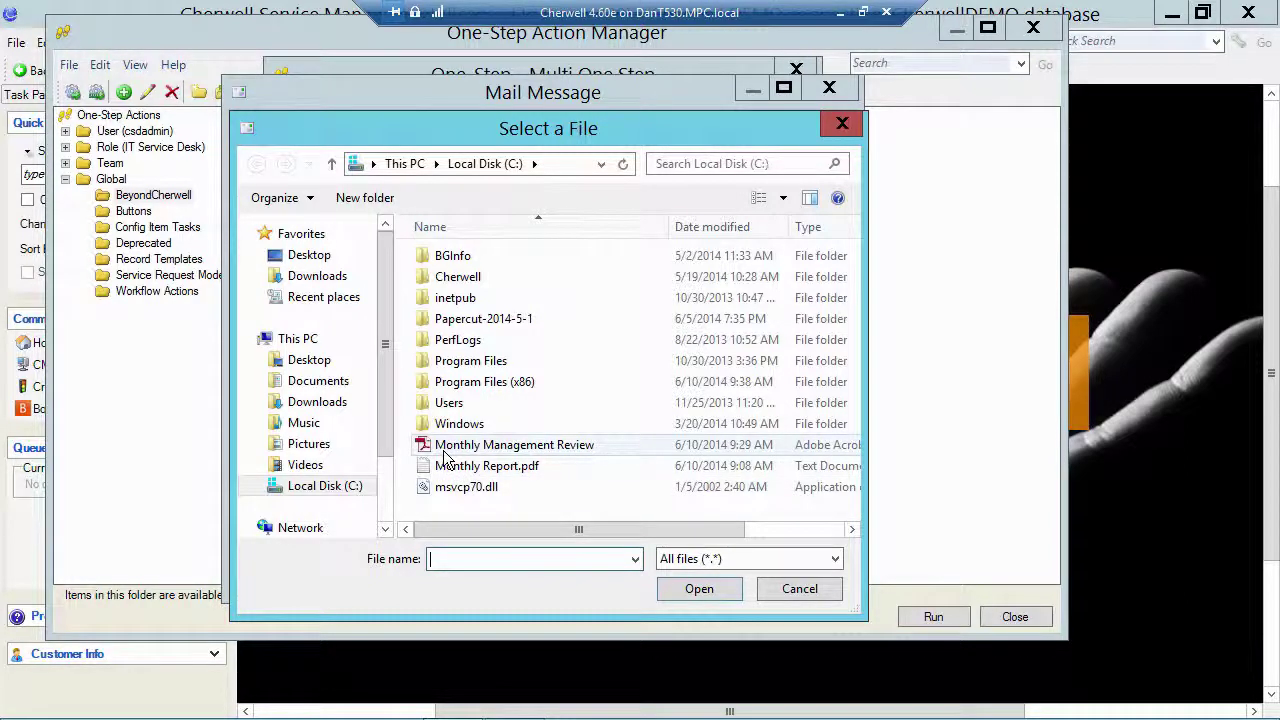
left_click(725, 594)
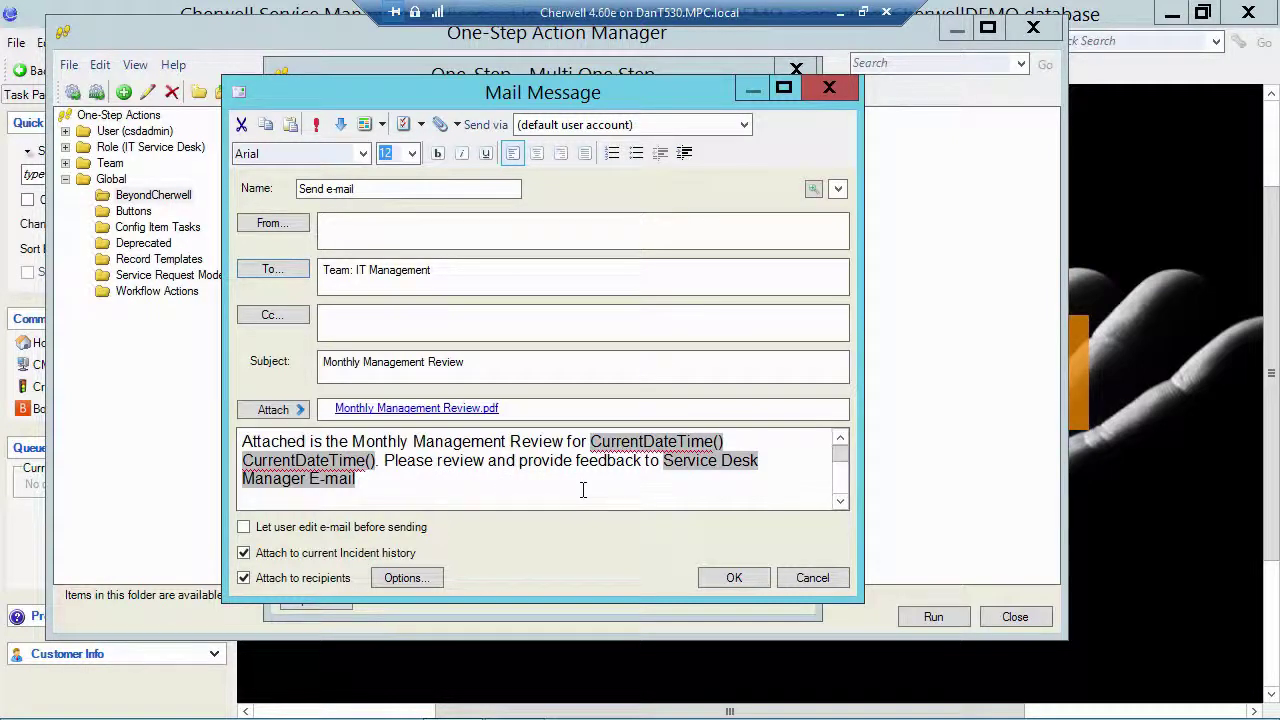
Inspect the format modifiers of both CurrentDateTime() values in the e-mail body without changing them.
right_click(648, 450)
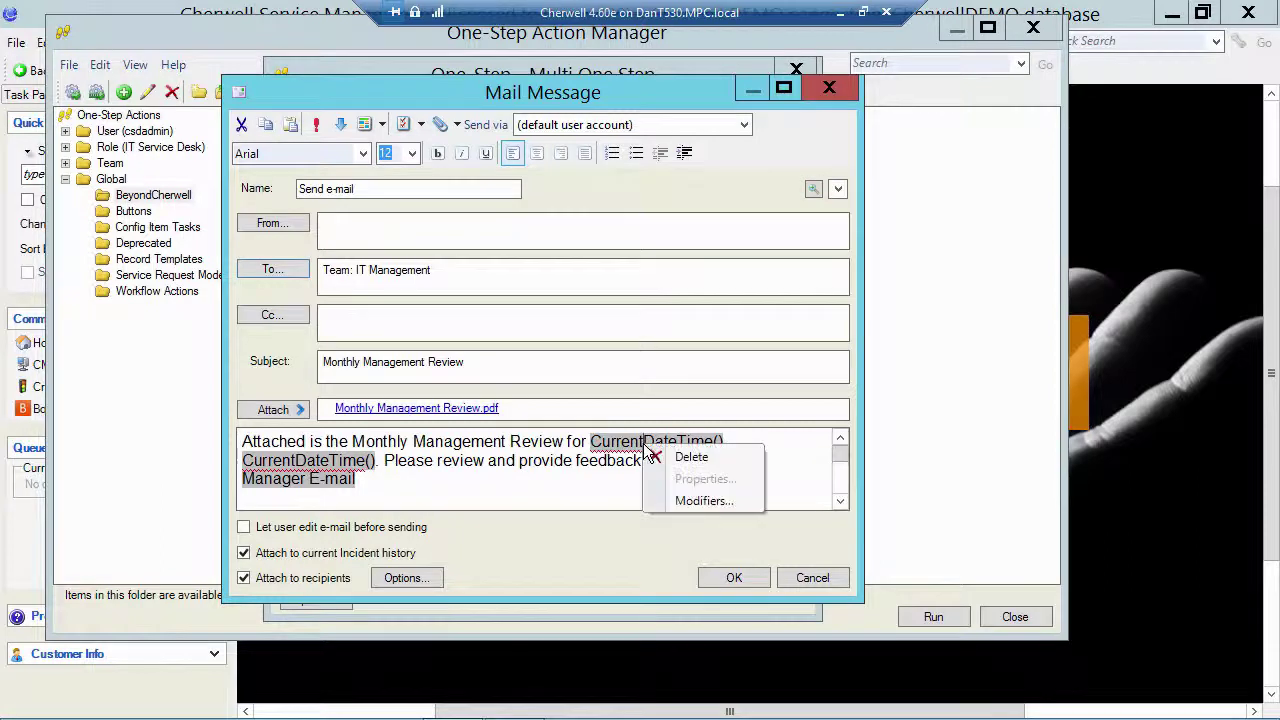
left_click(682, 499)
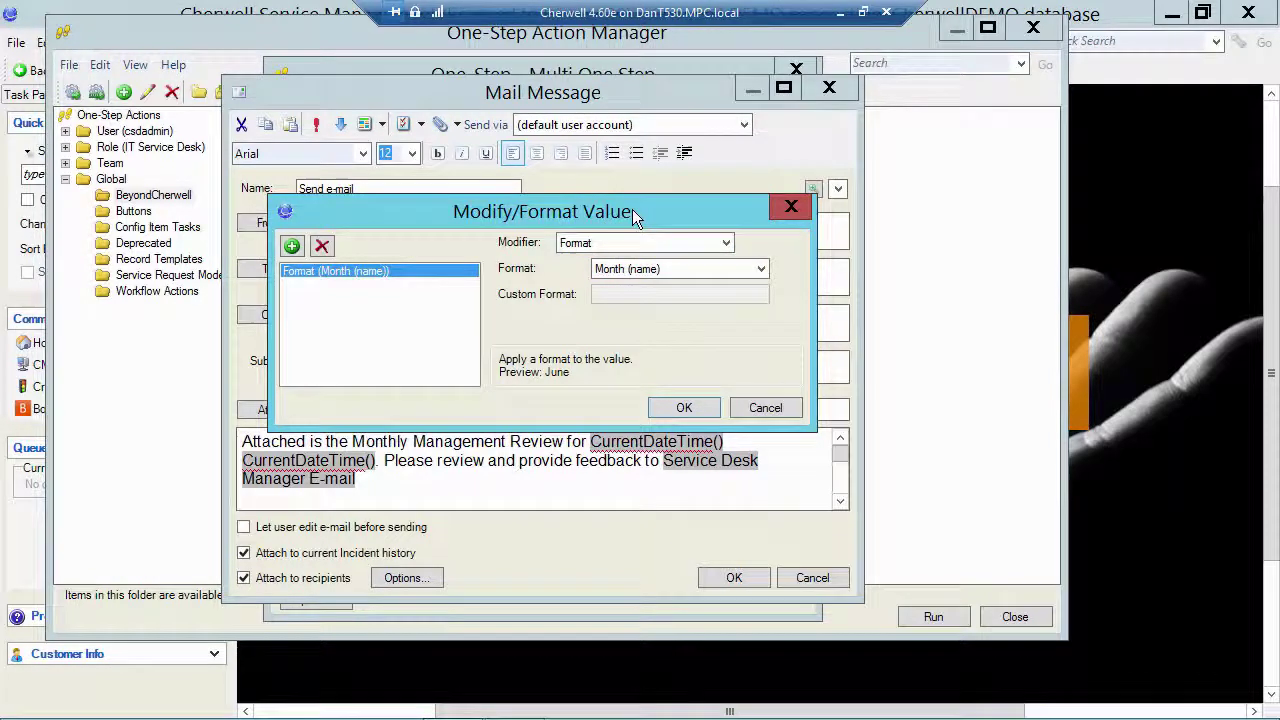
left_click_drag(632, 209, 599, 113)
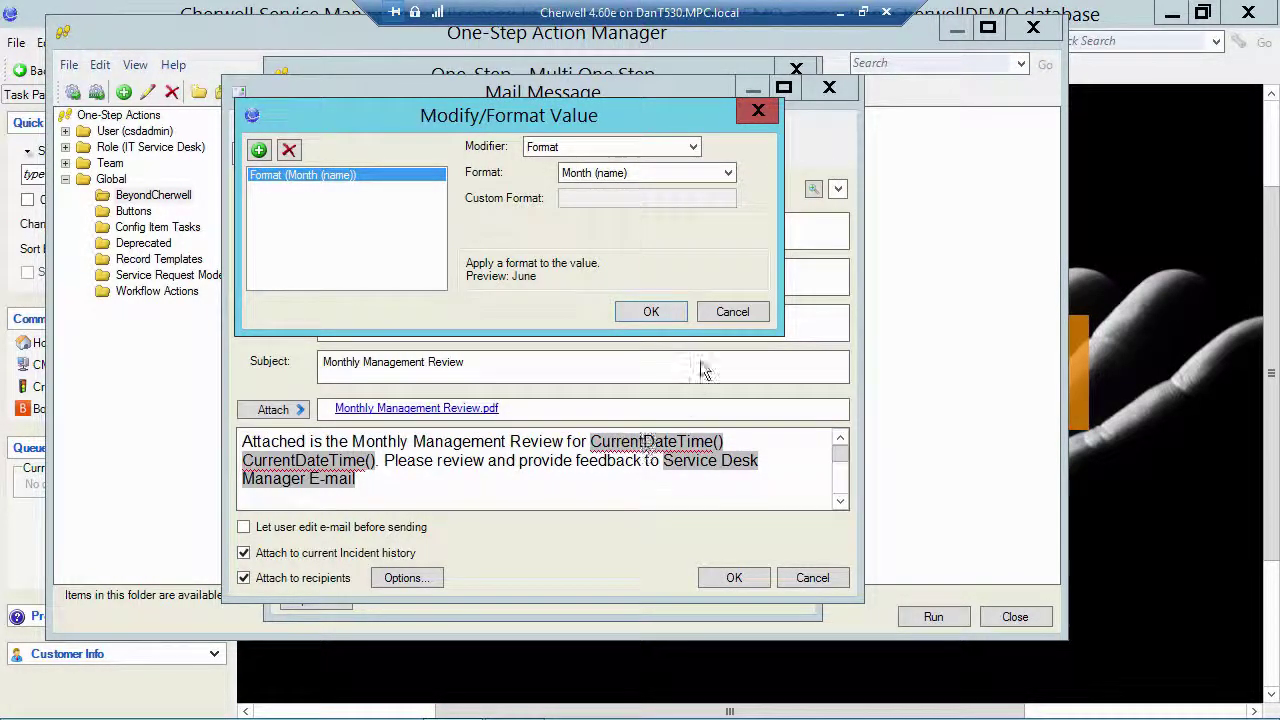
left_click(731, 312)
right_click(312, 466)
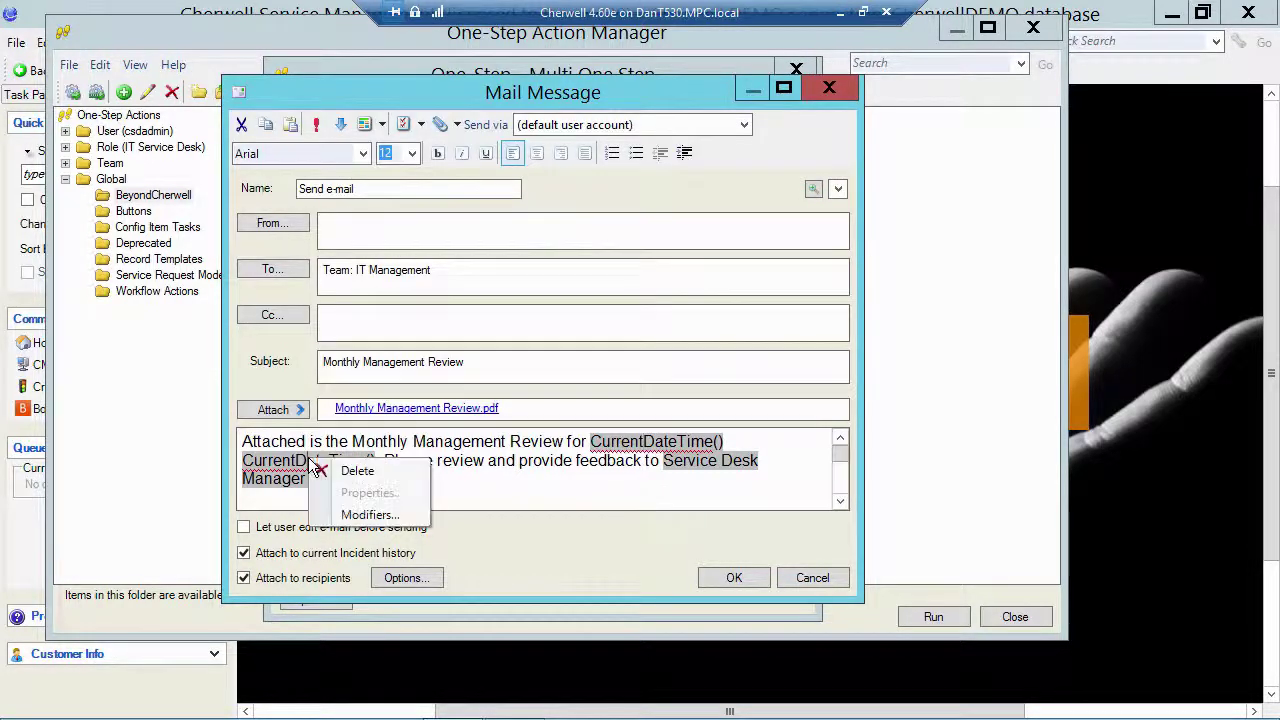
left_click(336, 514)
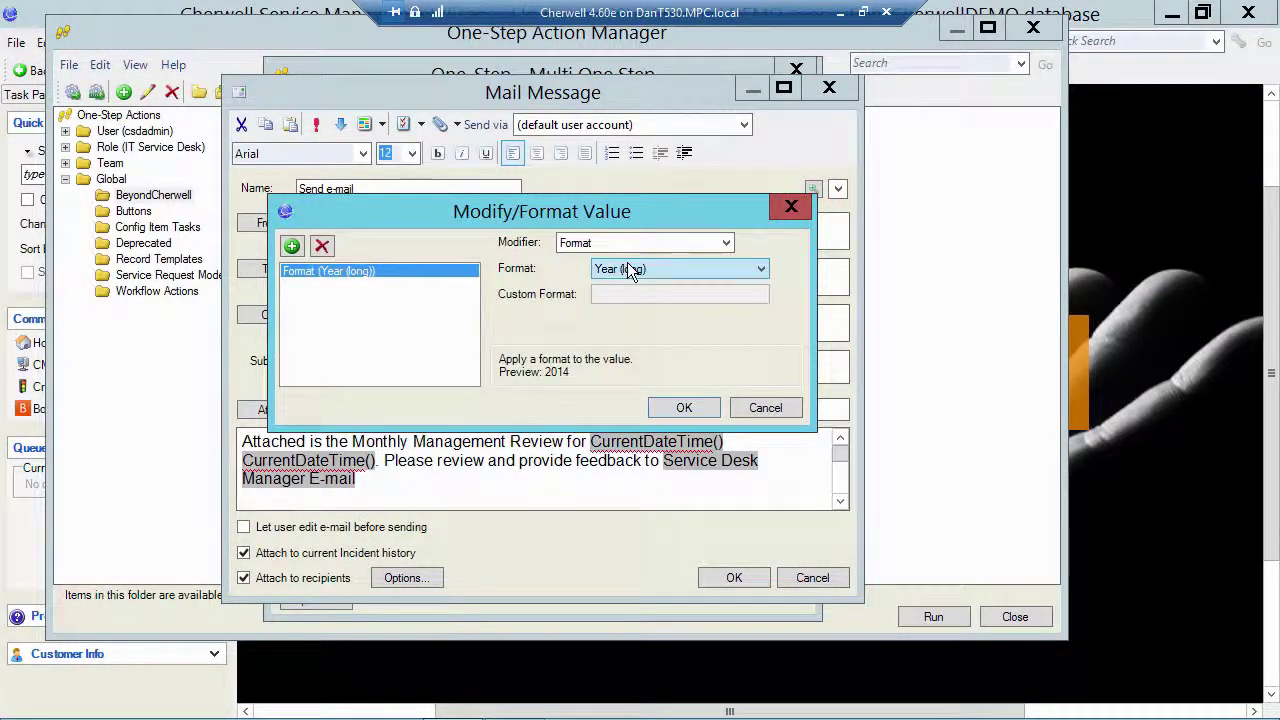
left_click(766, 407)
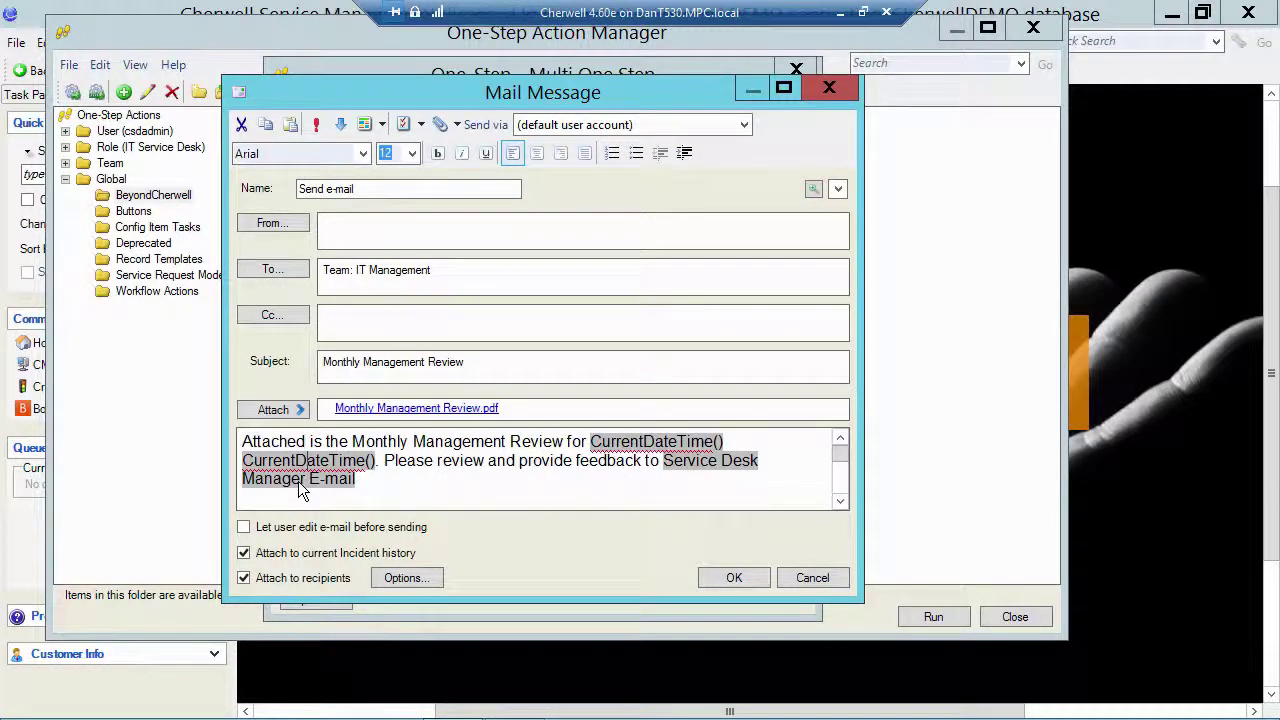
Inspect the Service Desk Manager E-mail entry among the global stored values, then close the Send e-mail step without changes.
right_click(370, 482)
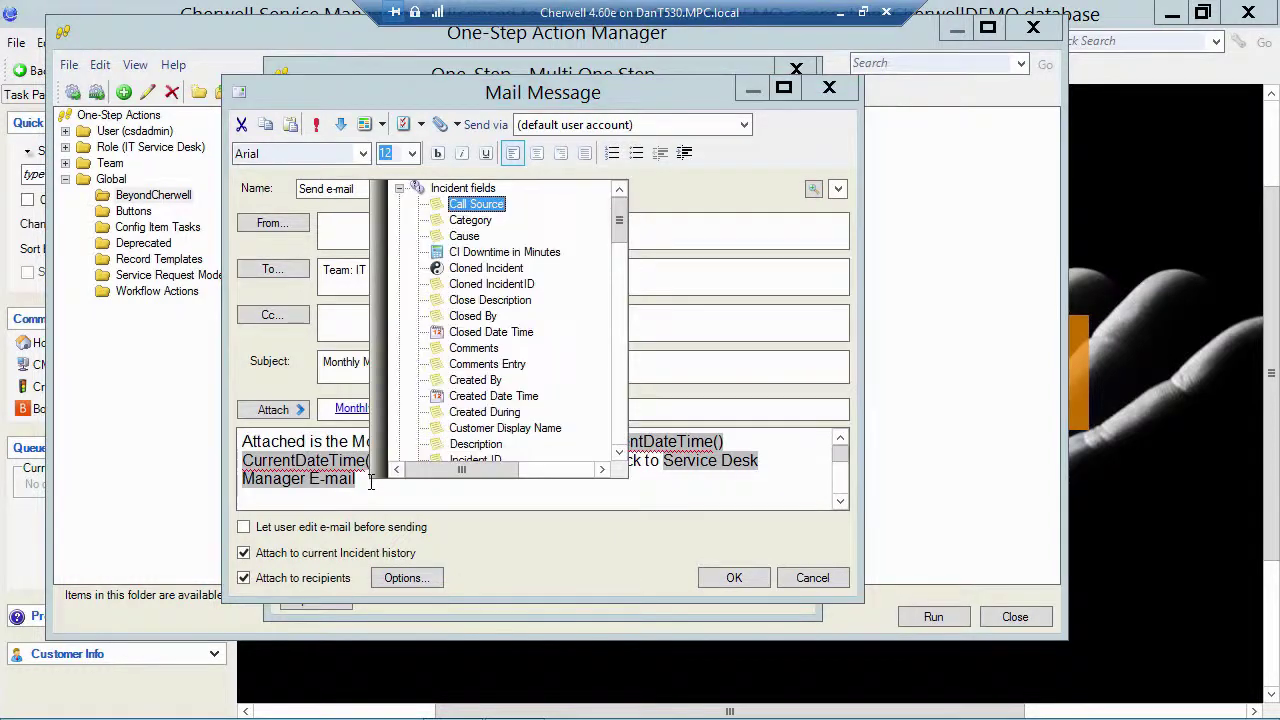
left_click(399, 189)
scroll(616, 440, "down", 8)
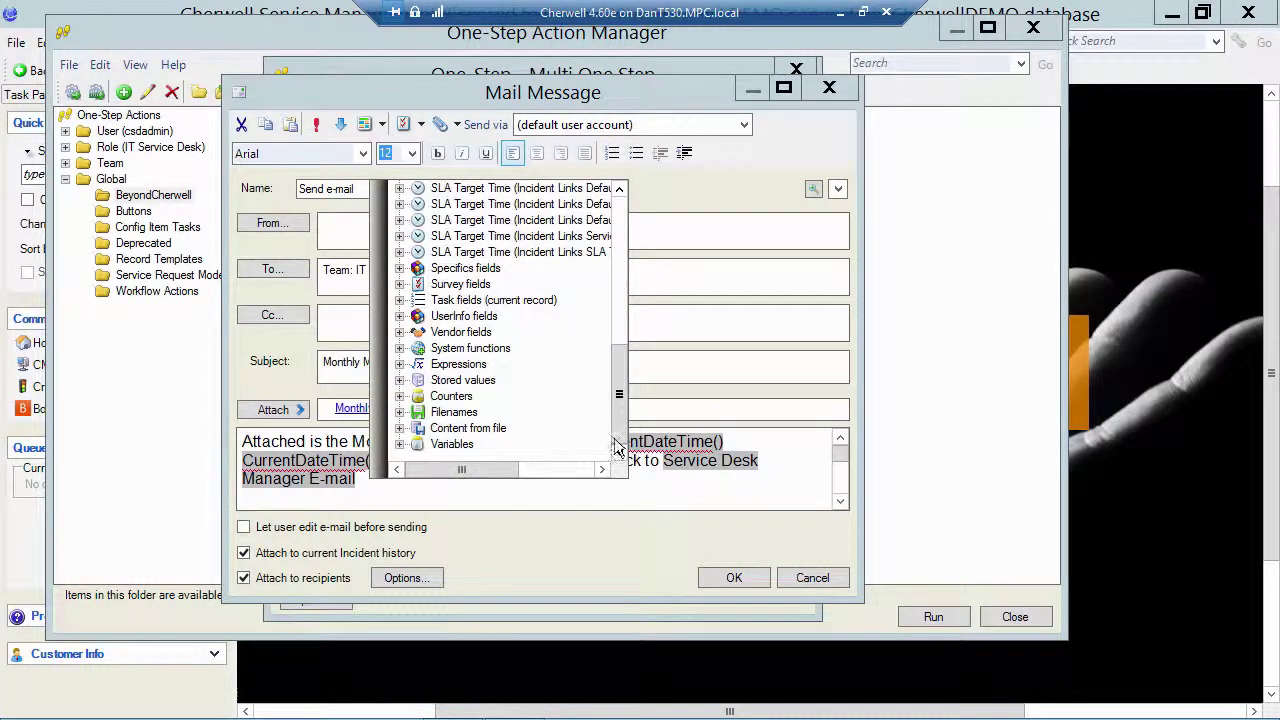
left_click(399, 380)
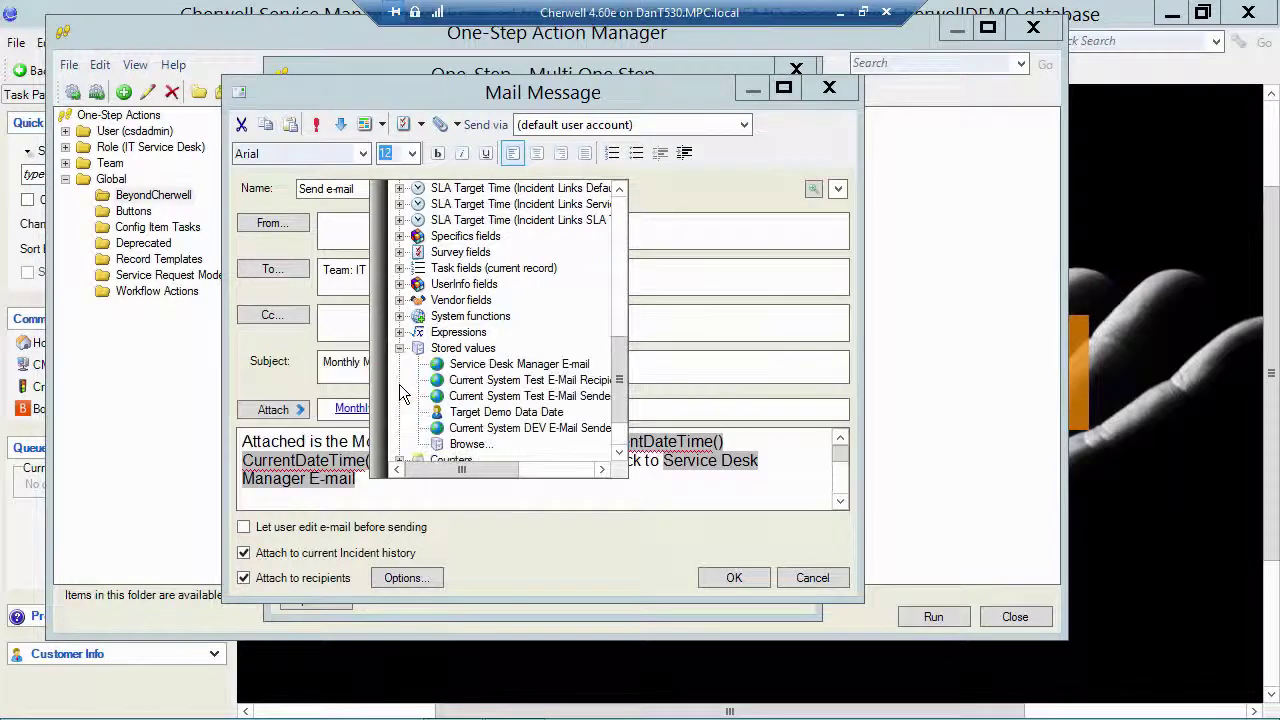
left_click(462, 445)
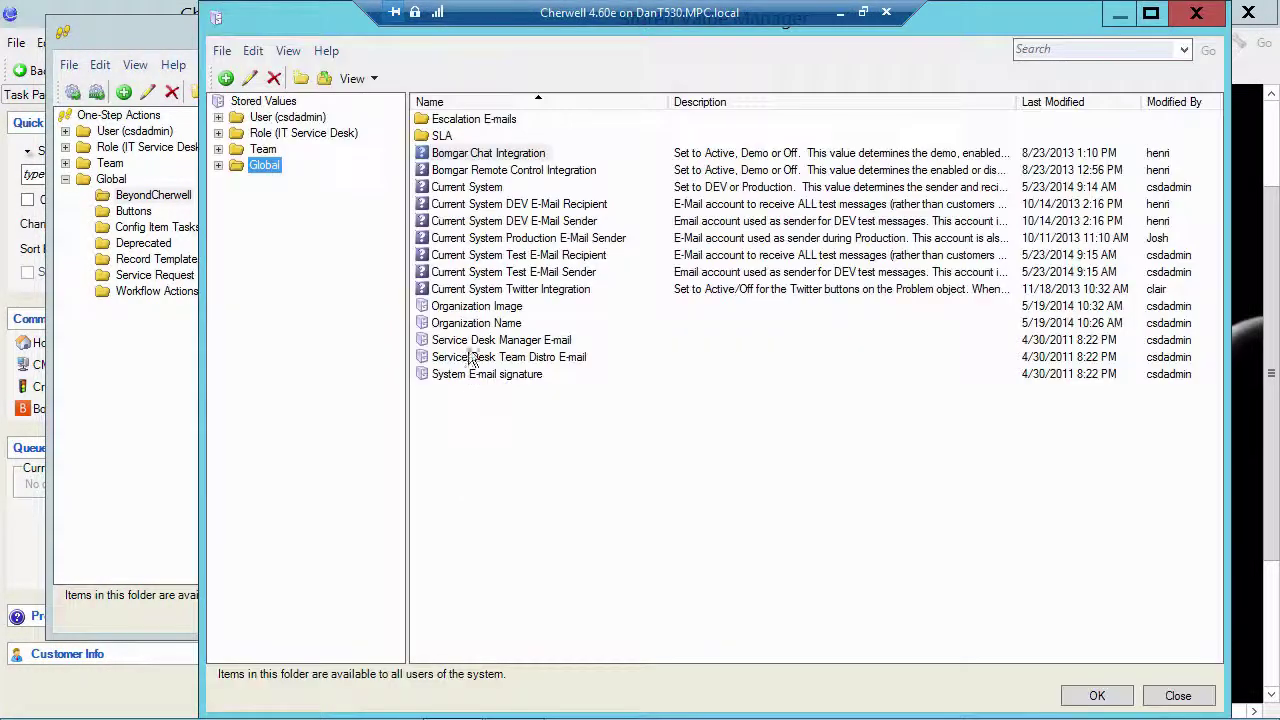
left_click(468, 342)
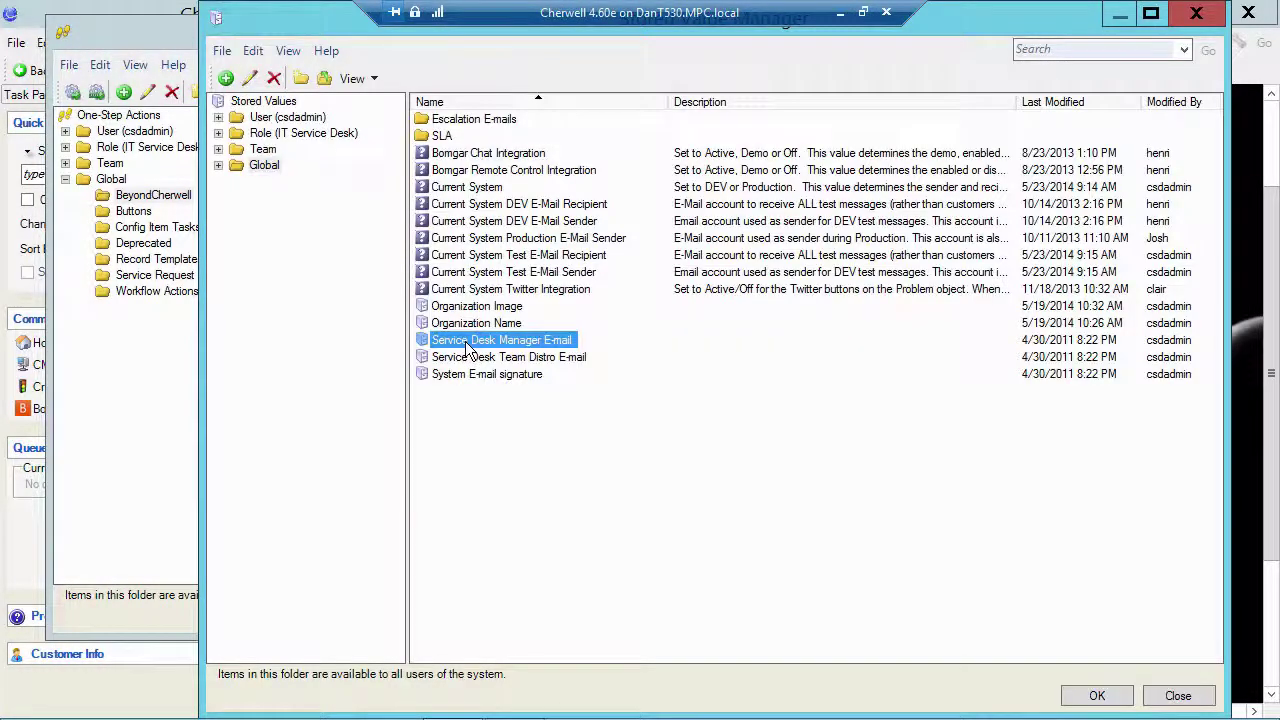
left_click(1179, 695)
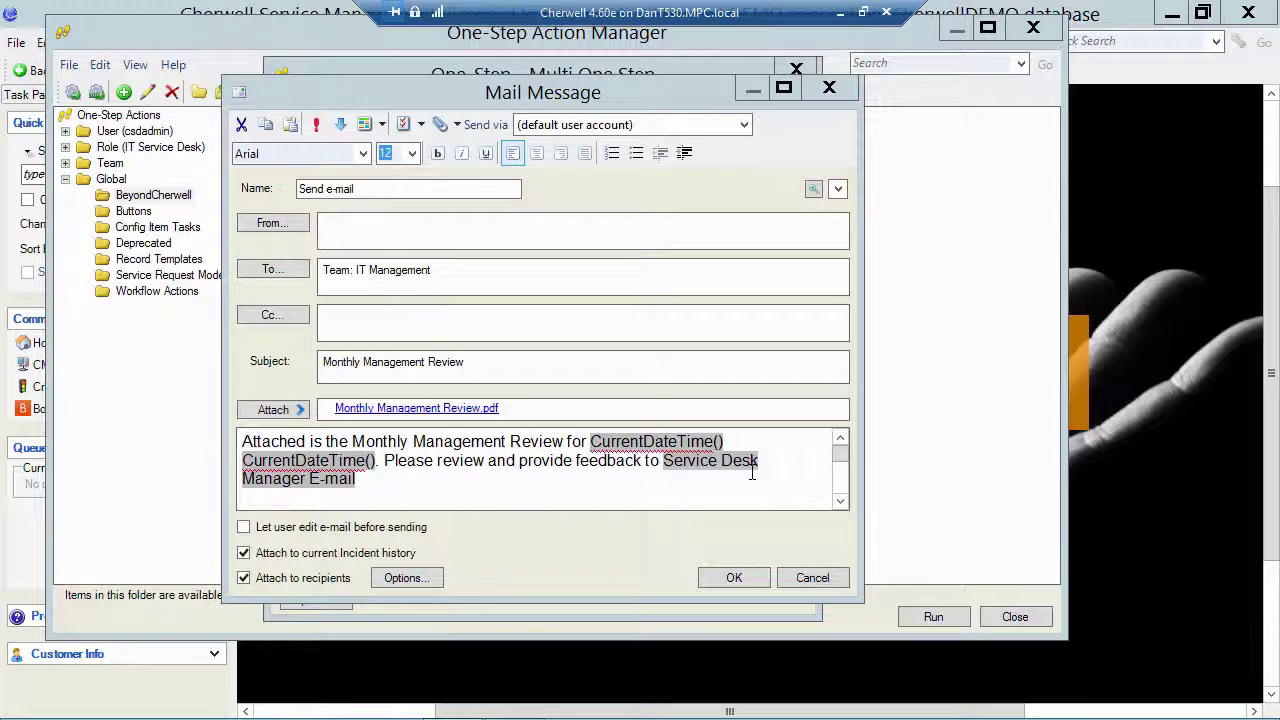
left_click(809, 580)
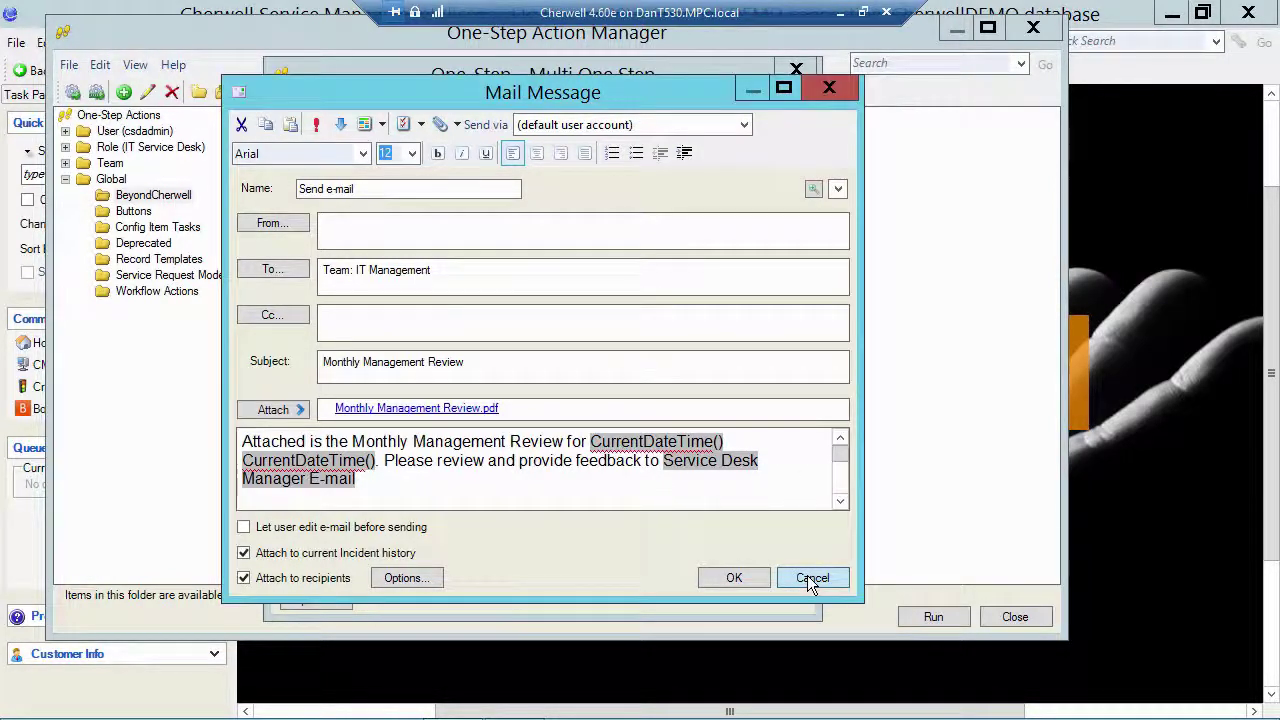
Review the caption, contents and message box settings of the Popup step and leave them as they are.
left_click(418, 330)
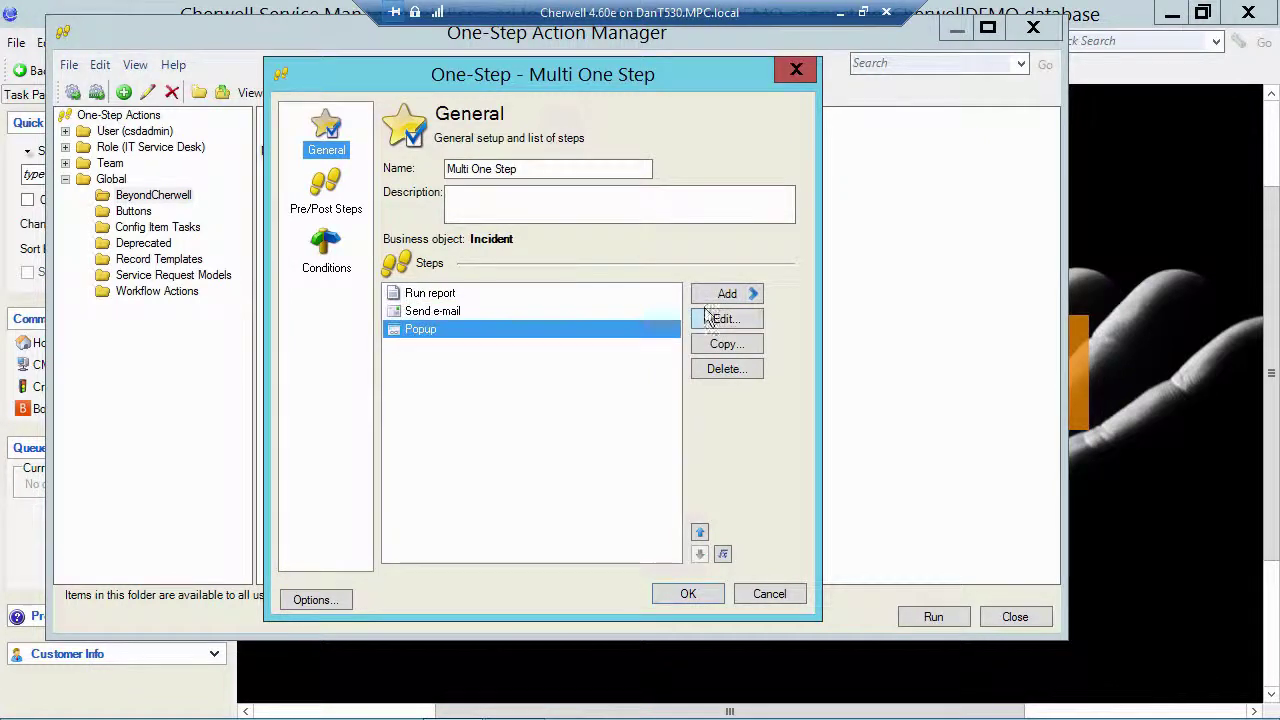
left_click(726, 318)
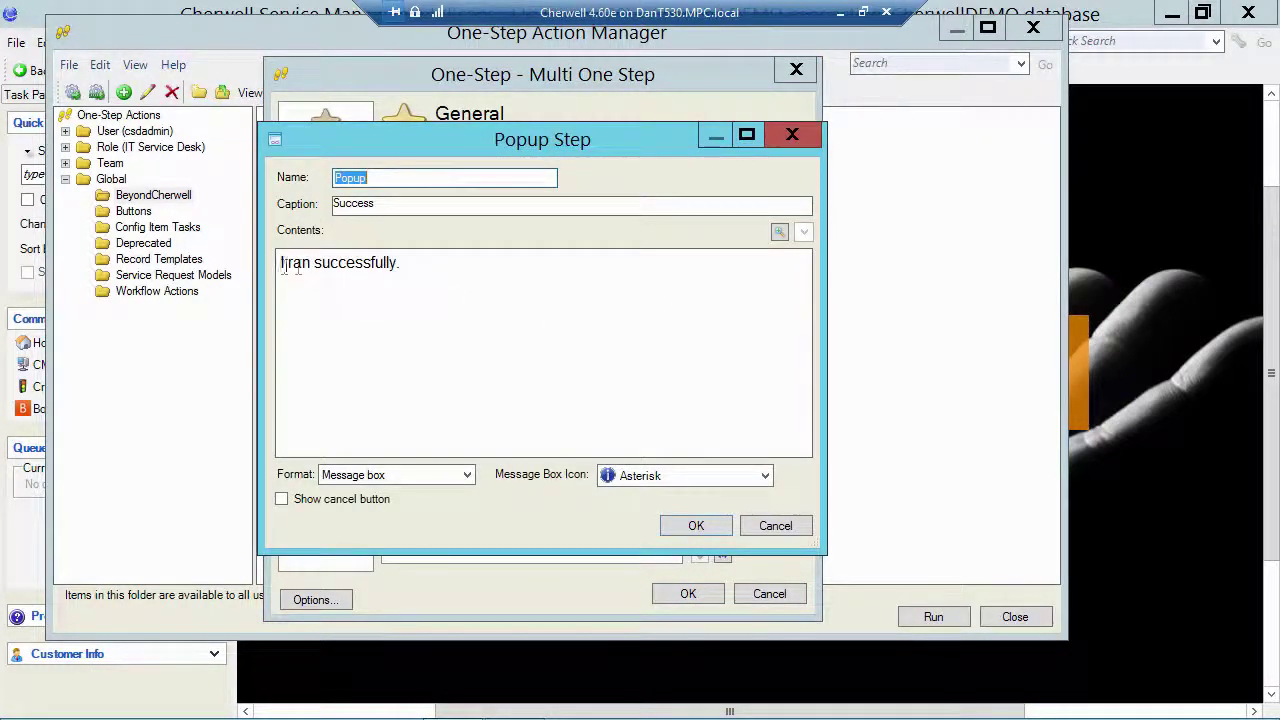
left_click(765, 523)
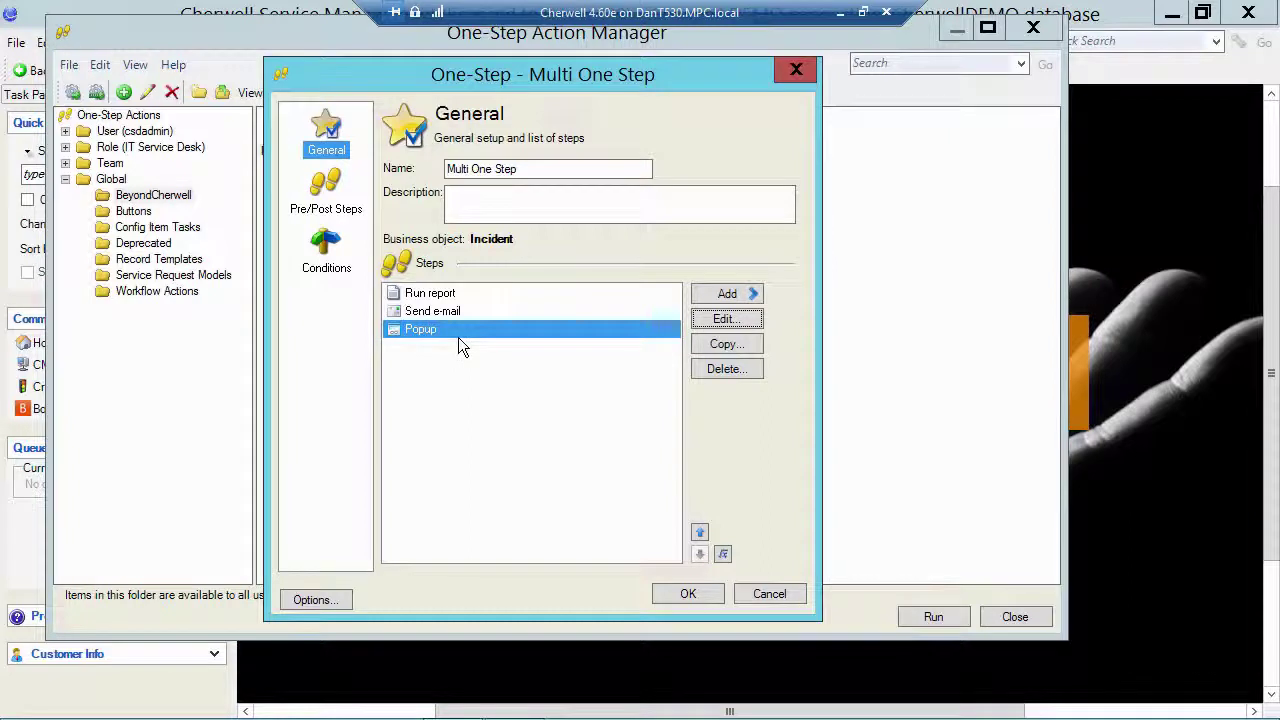
Delete the Popup step from Multi One Step and save the One-Step.
left_click(712, 371)
left_click(606, 343)
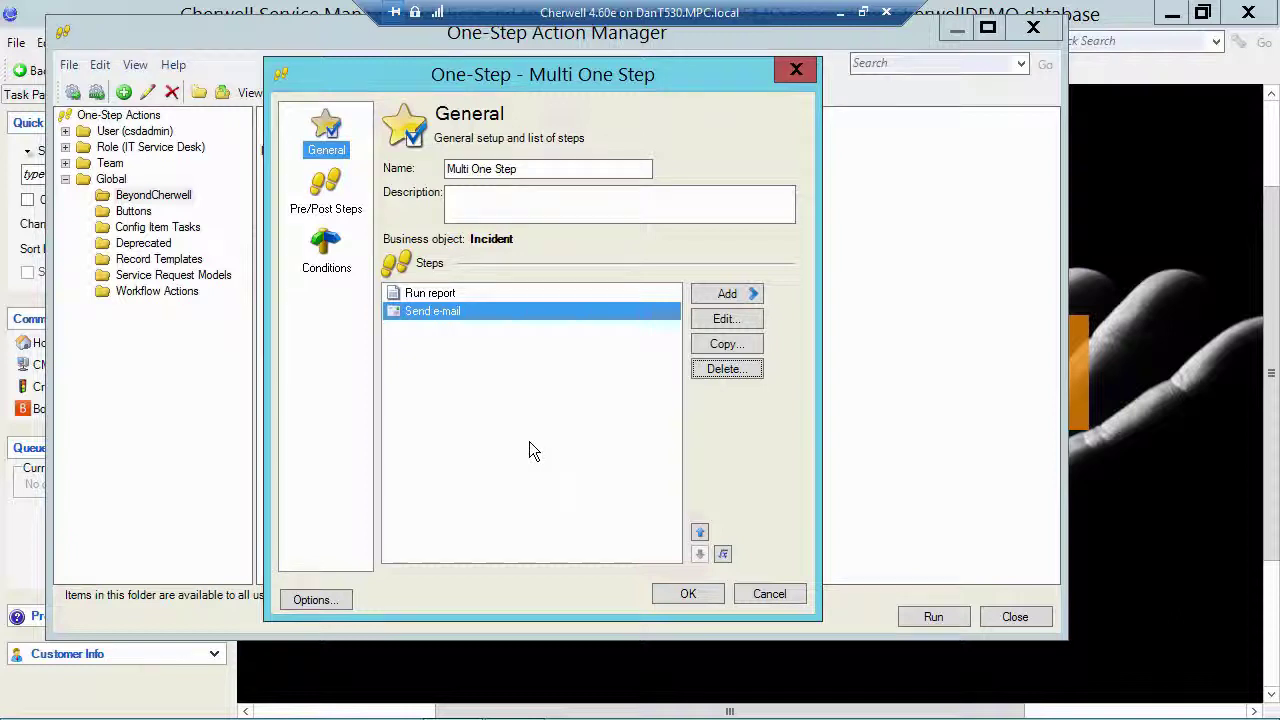
left_click(686, 594)
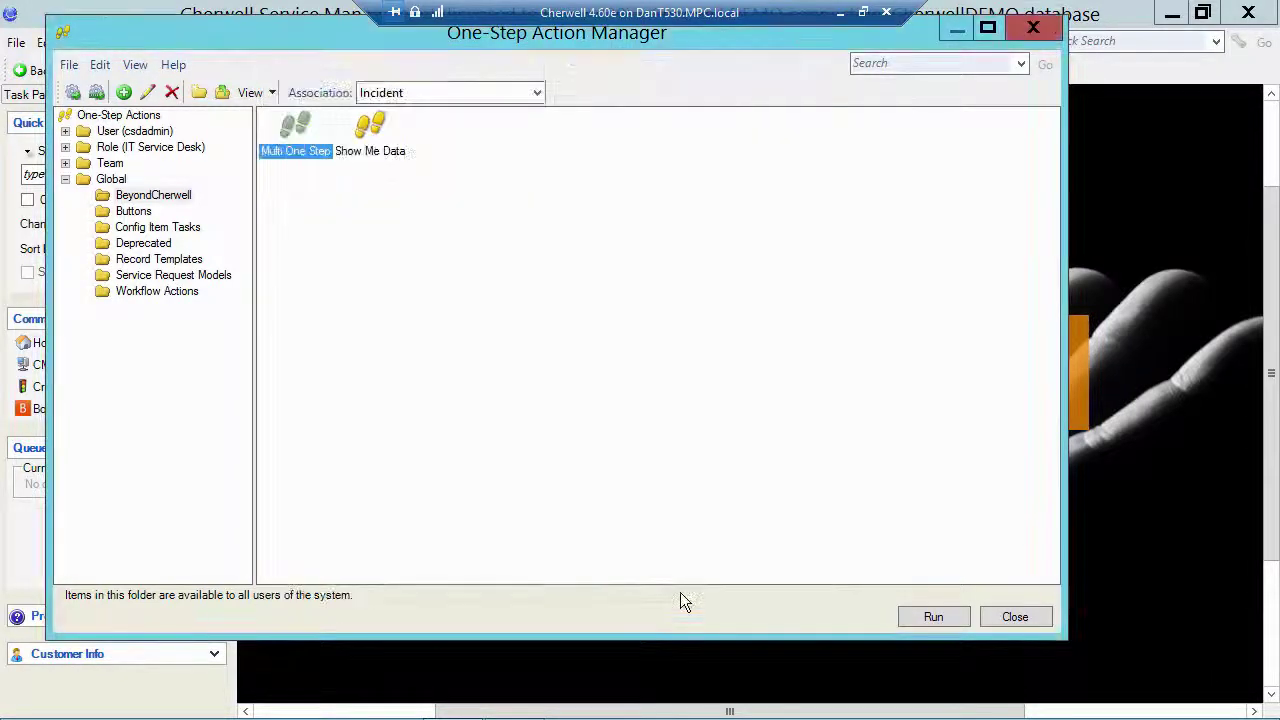
Try to run Multi One Step from the home dashboard, with no Incident records loaded.
left_click(922, 615)
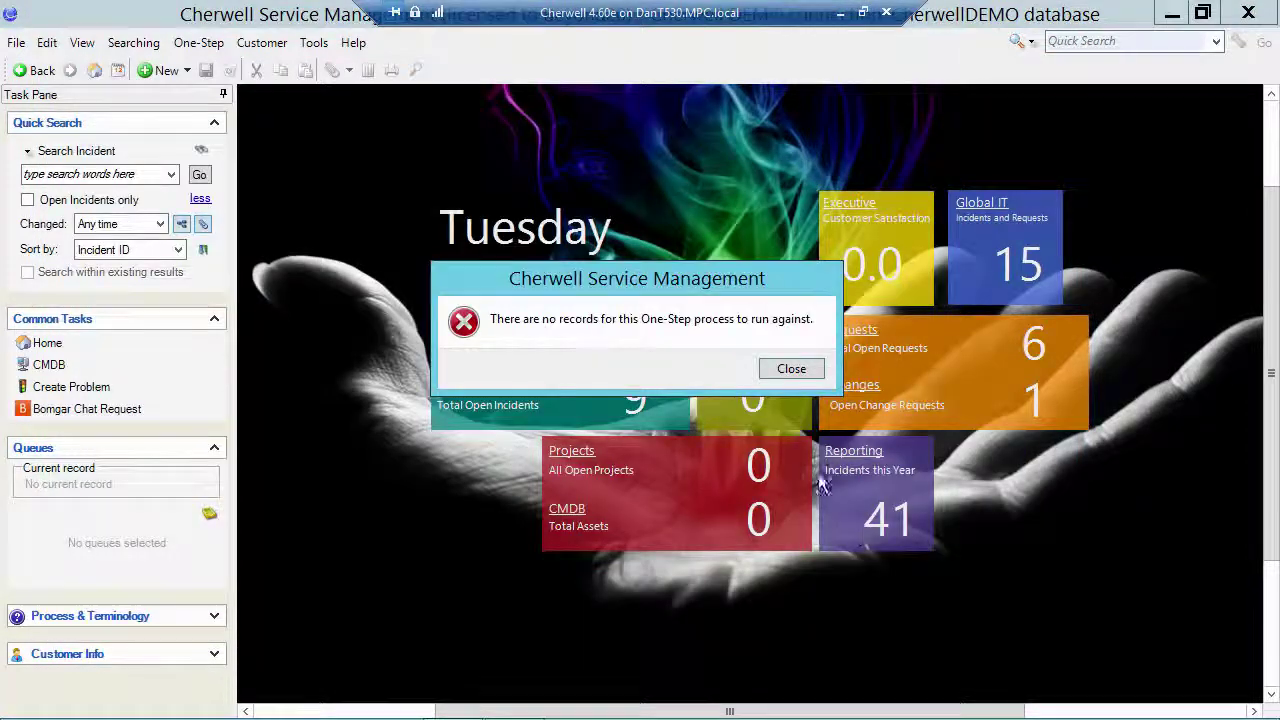
left_click(791, 369)
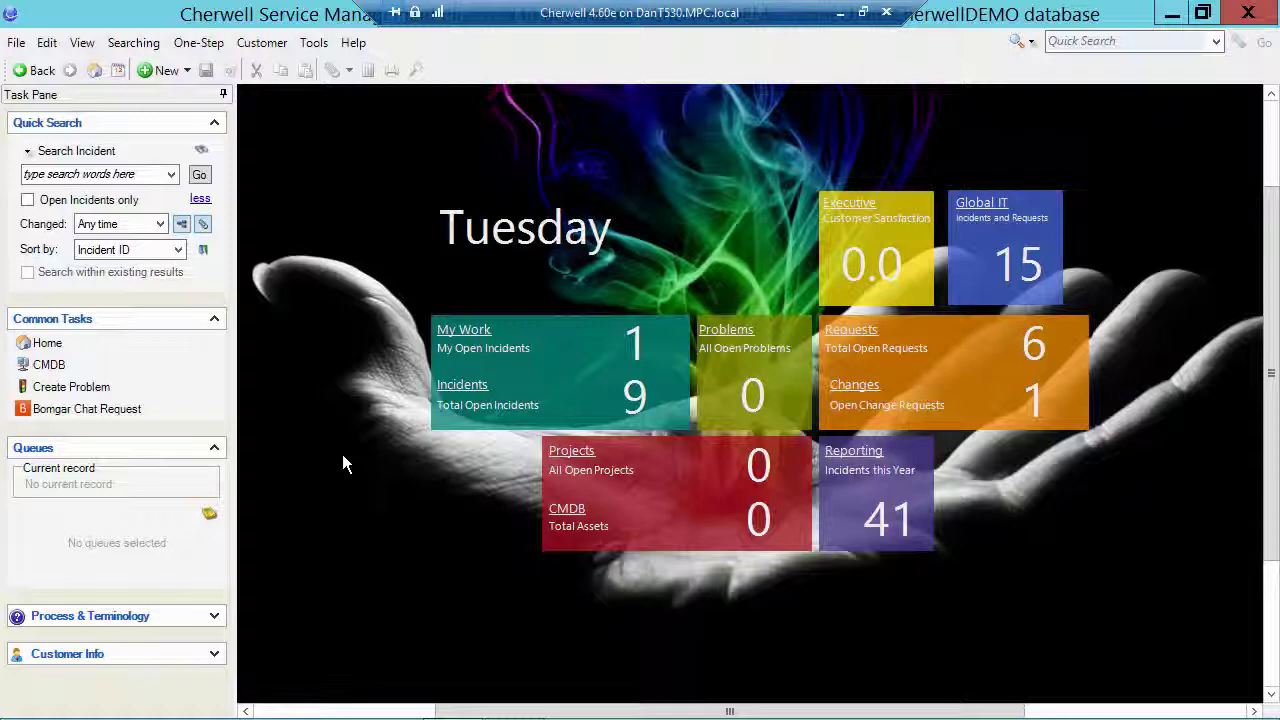
List all Incident records by running an Incident quick search with no search words.
left_click(199, 176)
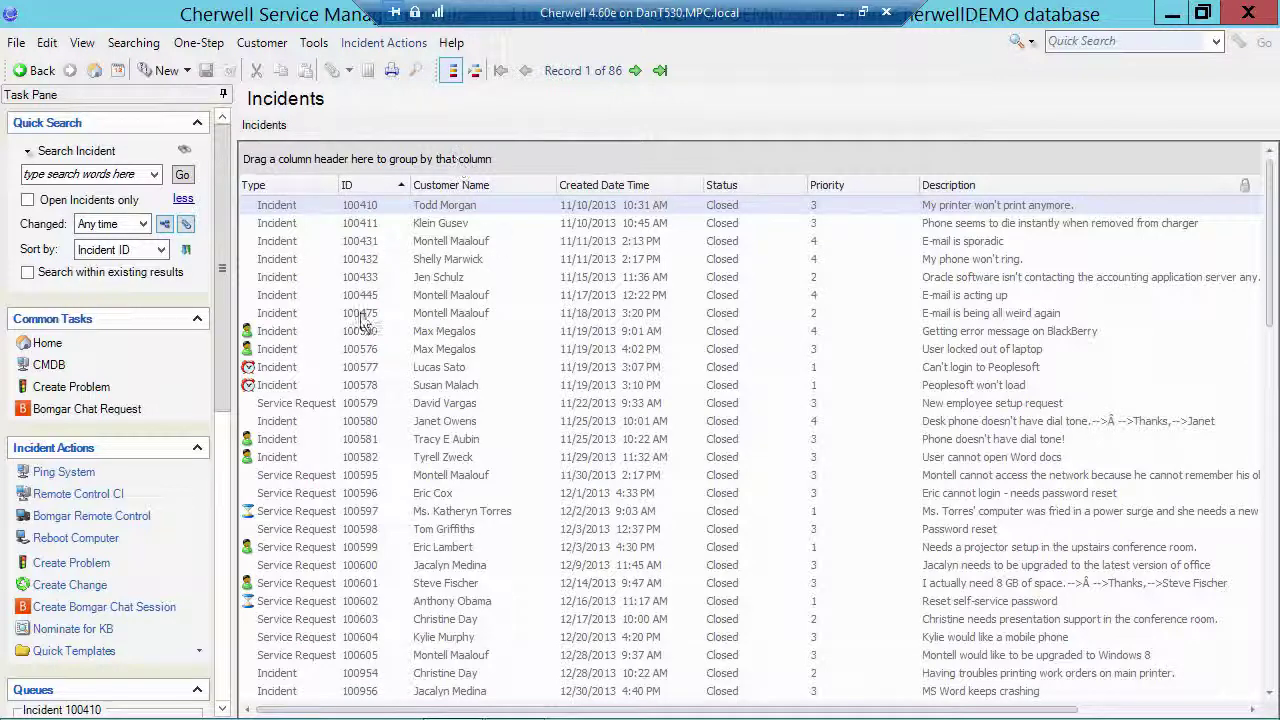
scroll(320, 434, "down", 1)
scroll(320, 434, "down", 1)
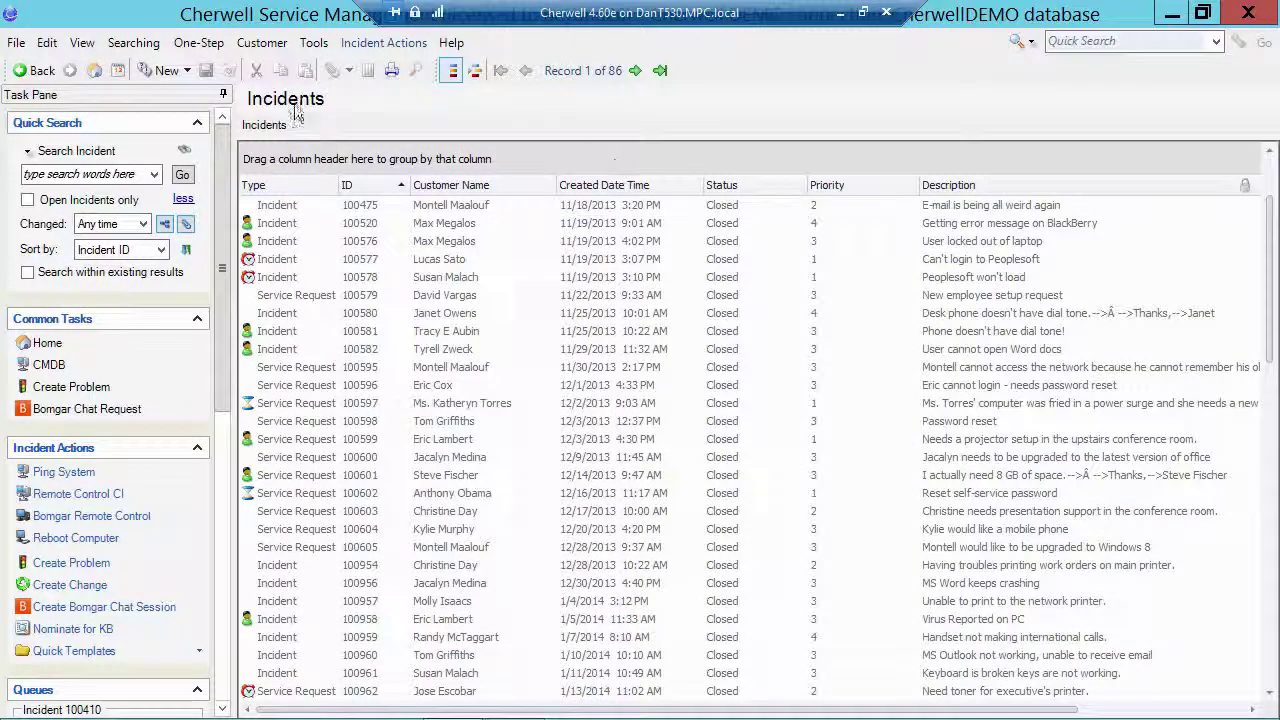
Run Multi One Step from the One-Step Action Manager against the listed incidents, and cancel the operation while it is in progress.
left_click(198, 42)
left_click(216, 68)
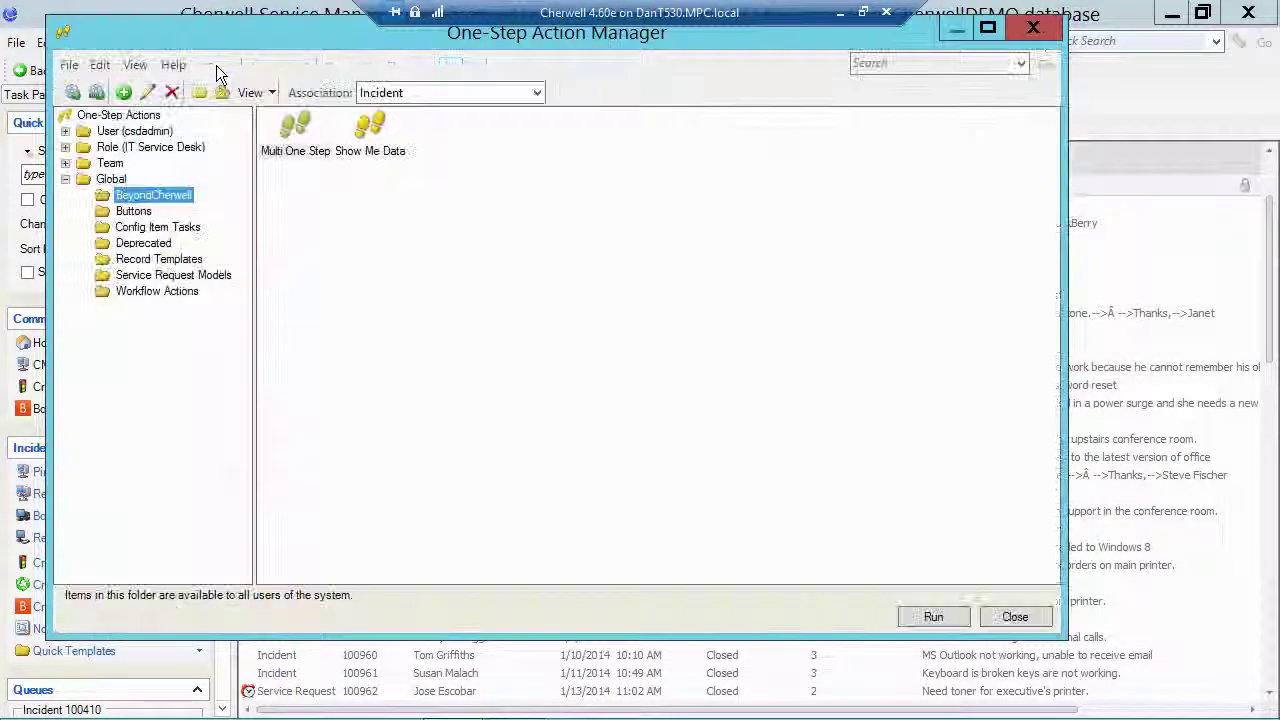
left_click(933, 618)
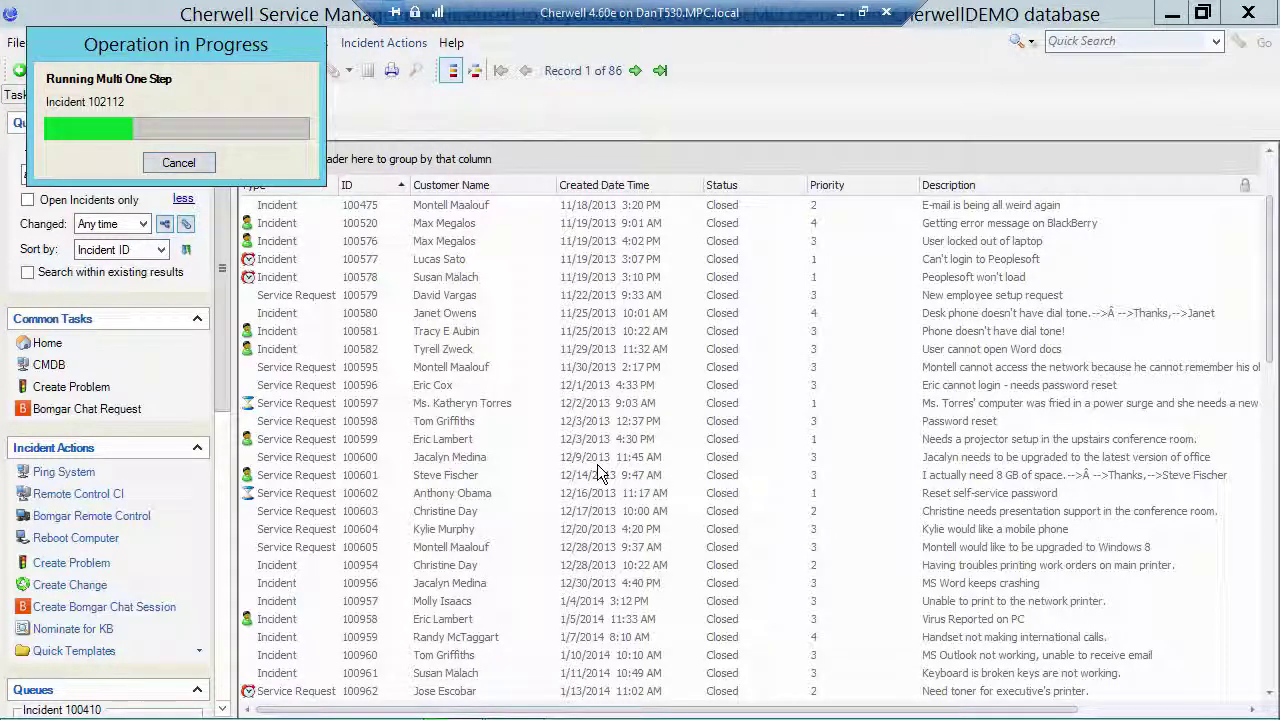
left_click(190, 168)
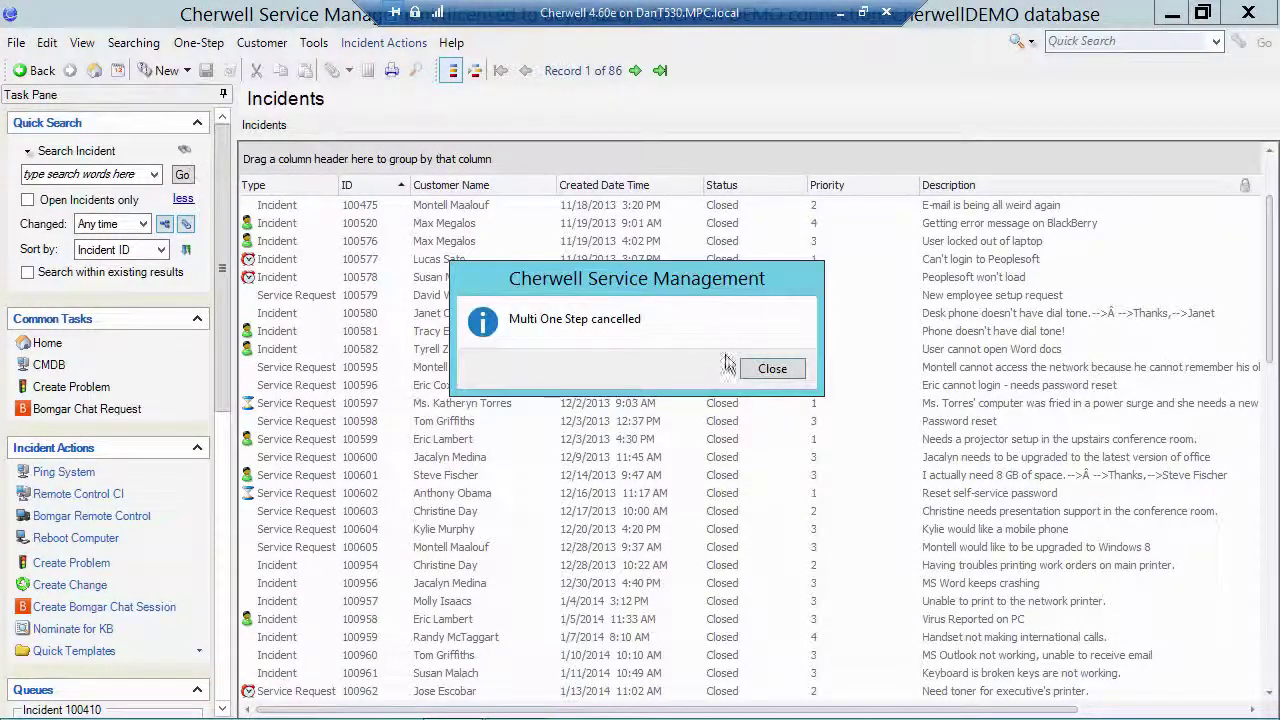
left_click(752, 373)
Switch to File Explorer, open Monthly Management Review from the C: drive in Adobe Reader and examine its charts.
left_click(1172, 14)
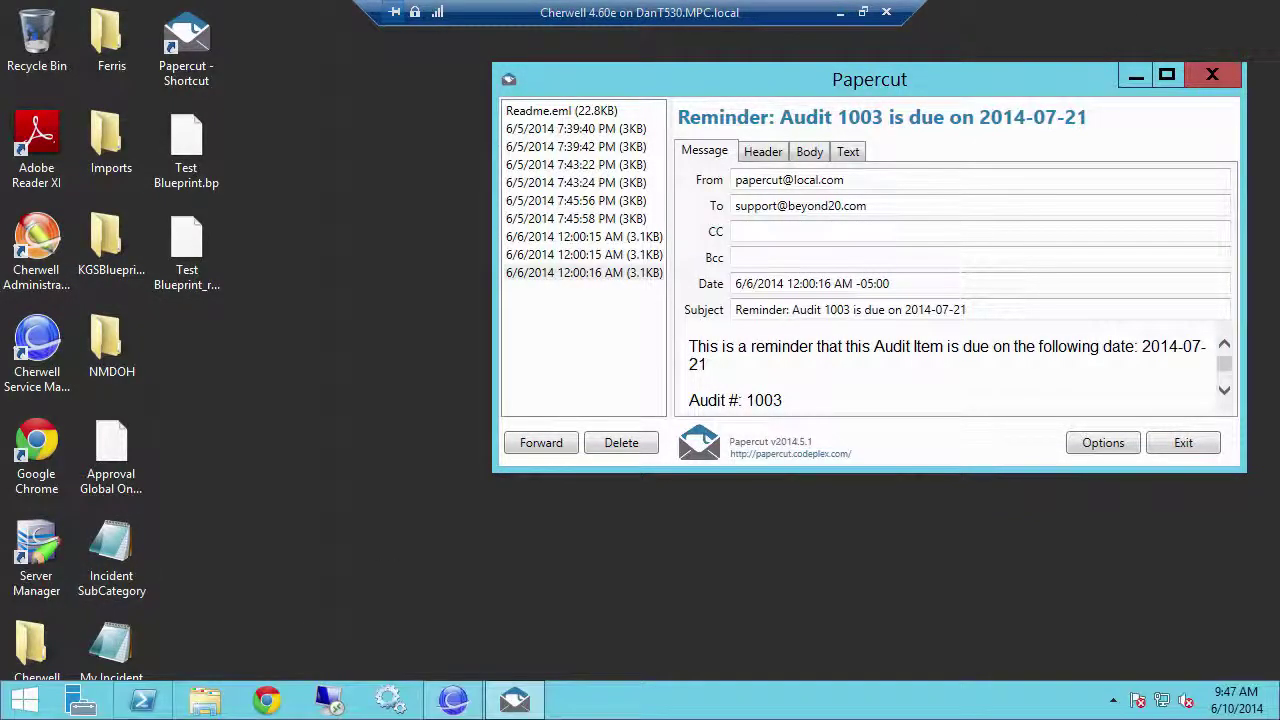
left_click(218, 708)
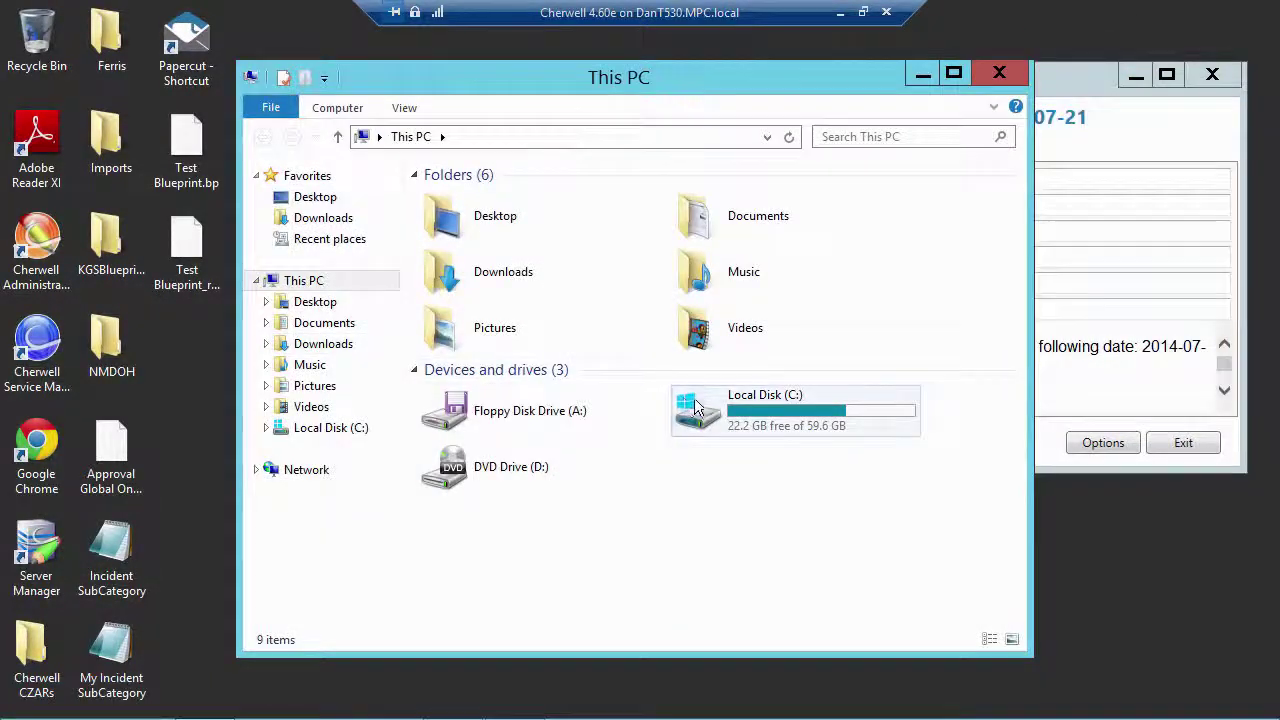
double_click(698, 408)
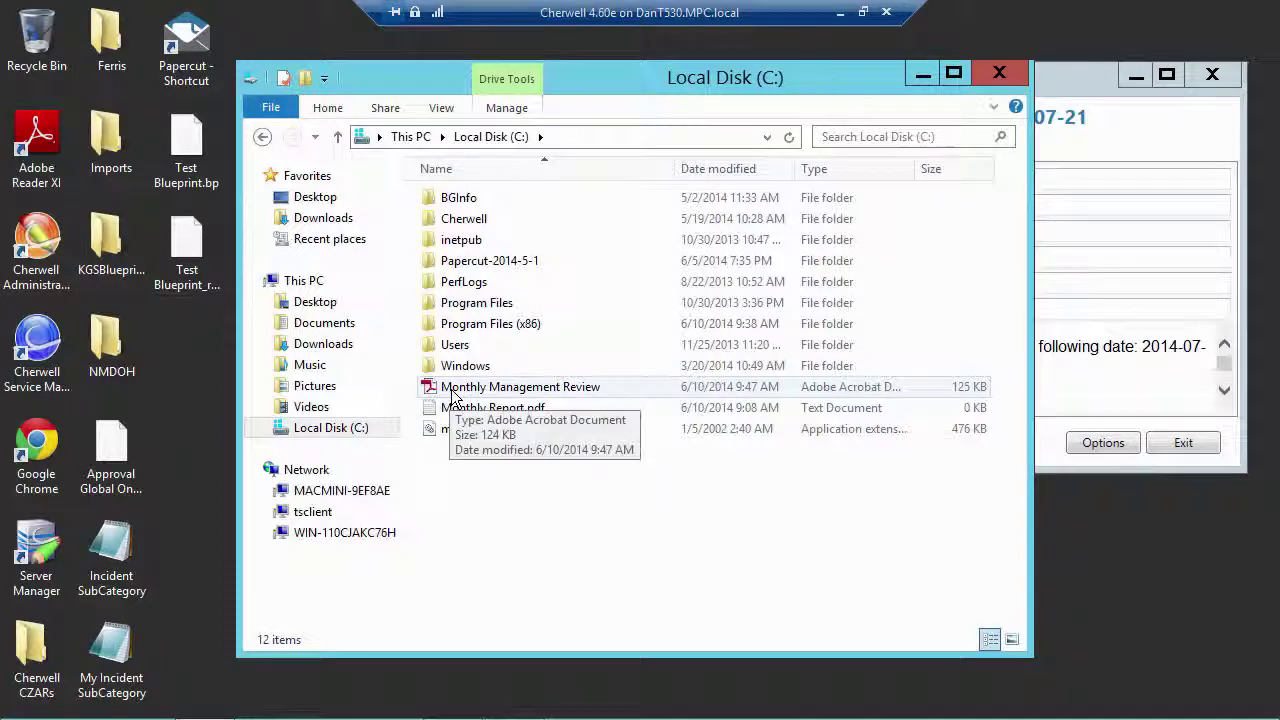
left_click(452, 392)
double_click(455, 394)
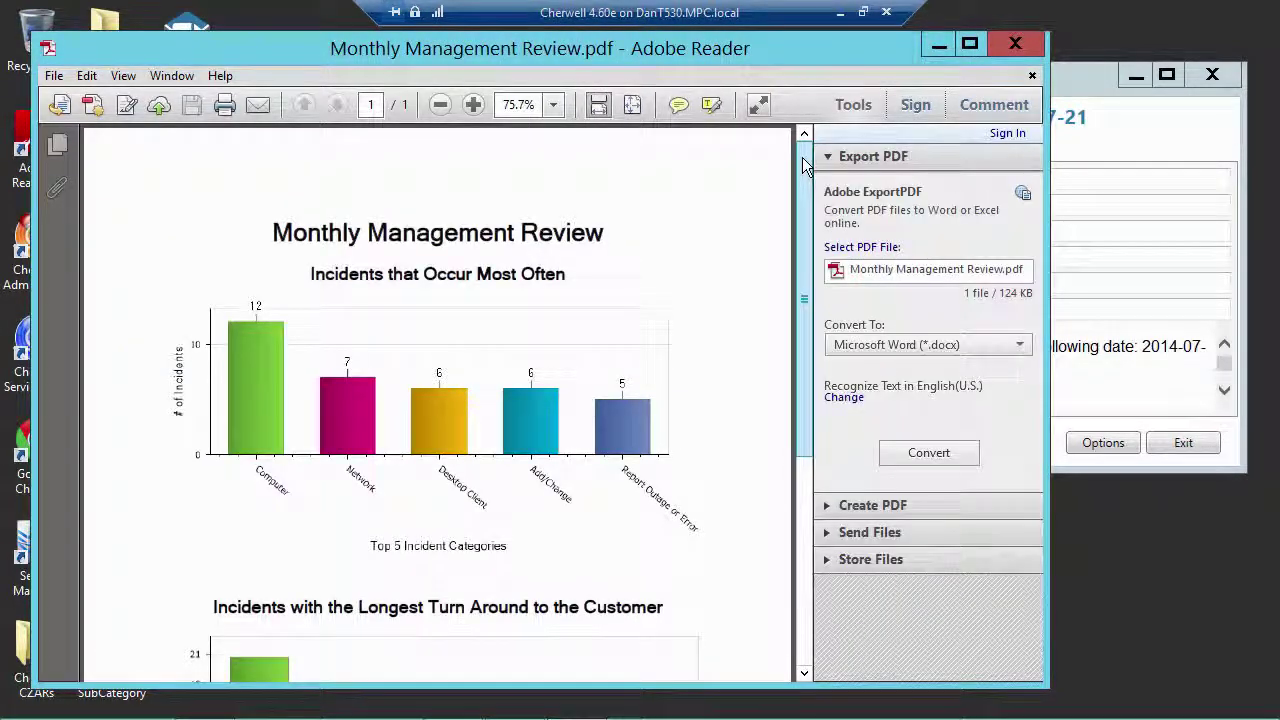
left_click_drag(801, 157, 812, 190)
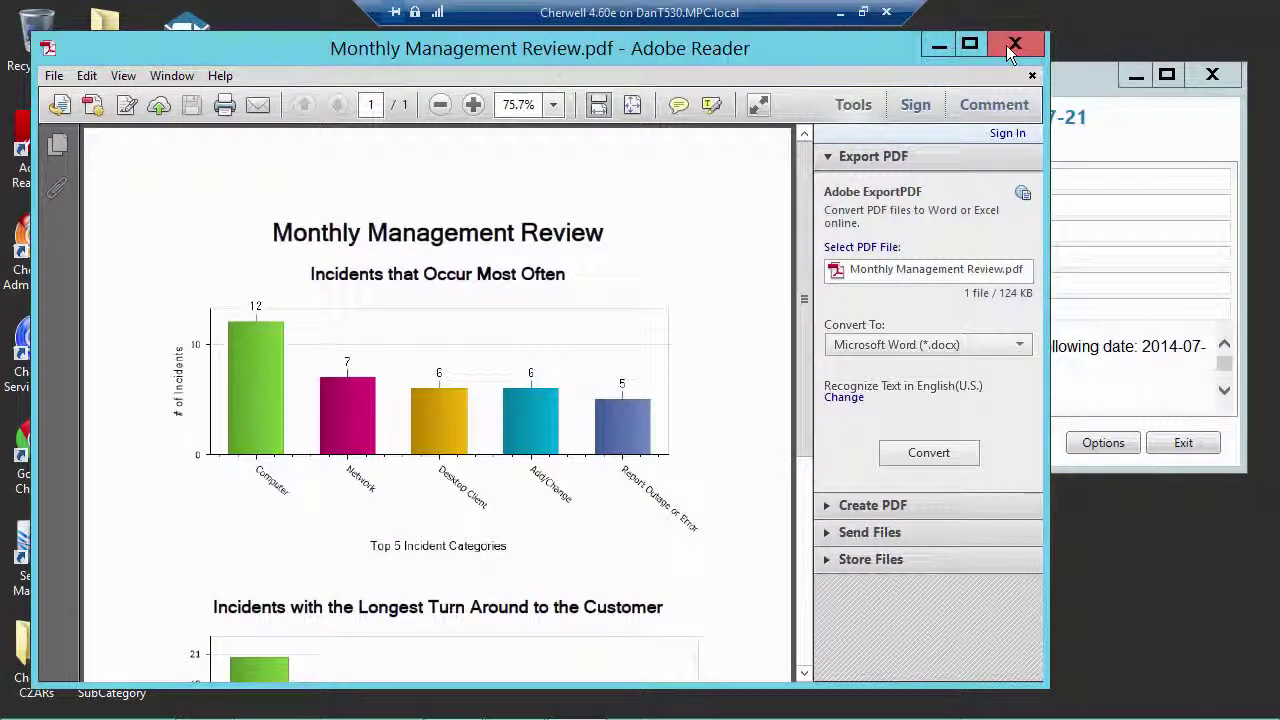